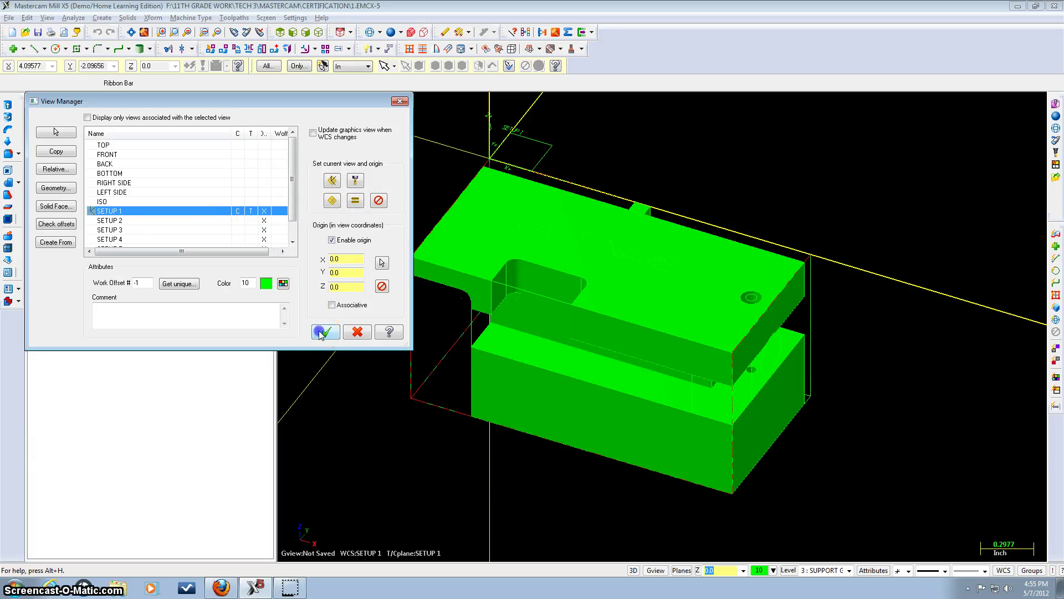
Step: Accept SETUP 1 as the current view and origin, and display the part as a wireframe
click(325, 332)
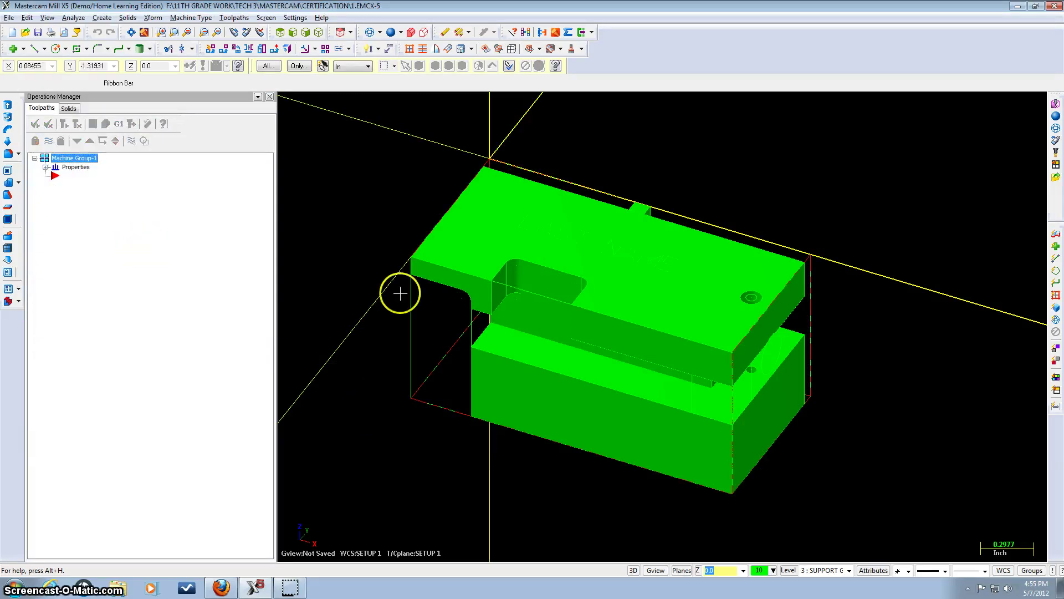
click(370, 32)
scroll(519, 289, up, 5)
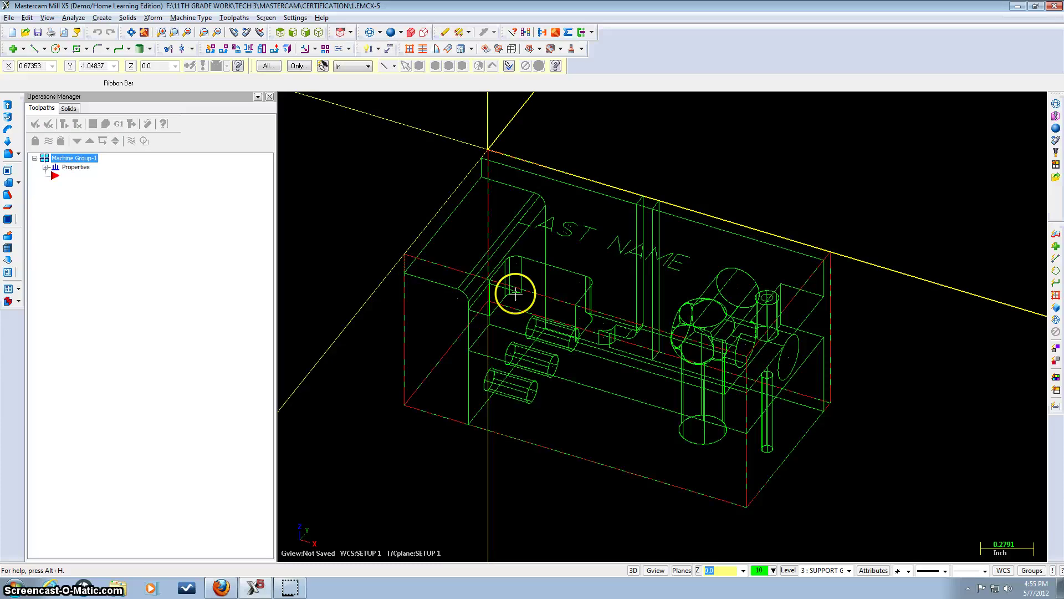
middle_drag(523, 276, 520, 277)
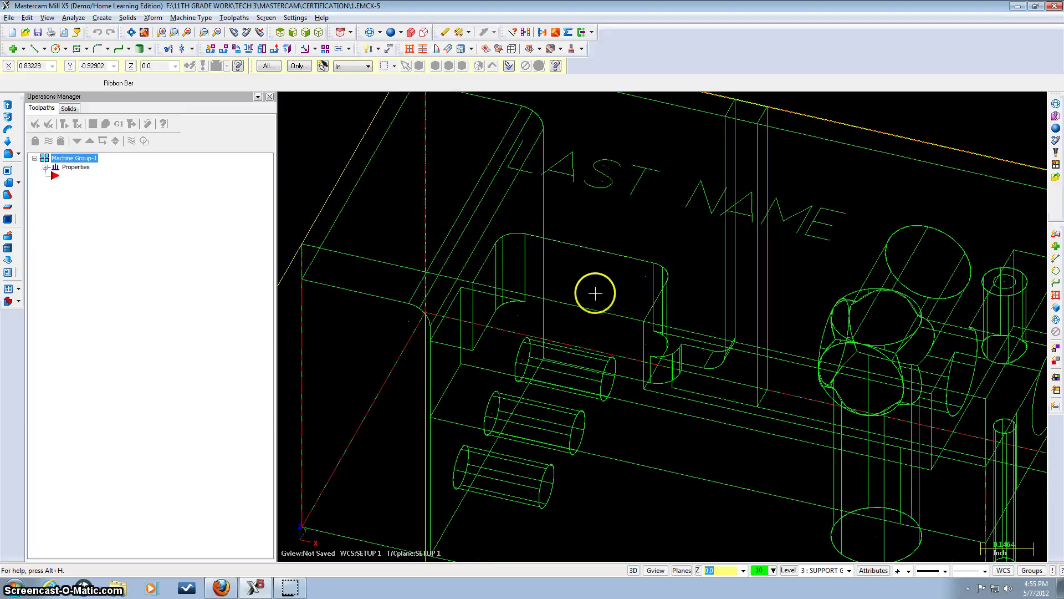
Step: Start a Pocket toolpath and name its NC file POCKET SETUP 1, as given in the Mastercam Cert Toolpath document in Firefox
click(233, 18)
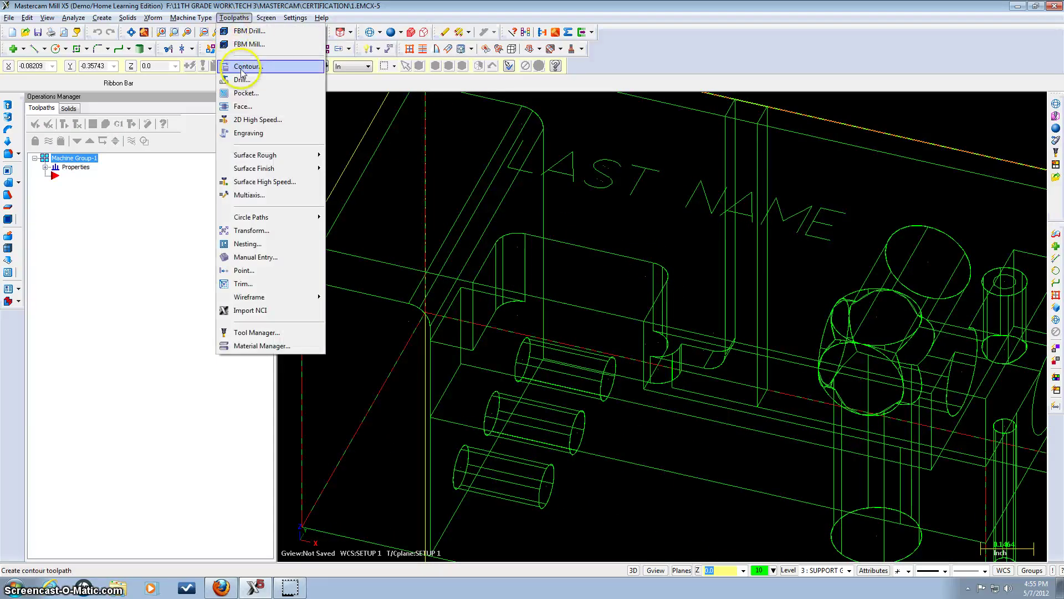
click(247, 94)
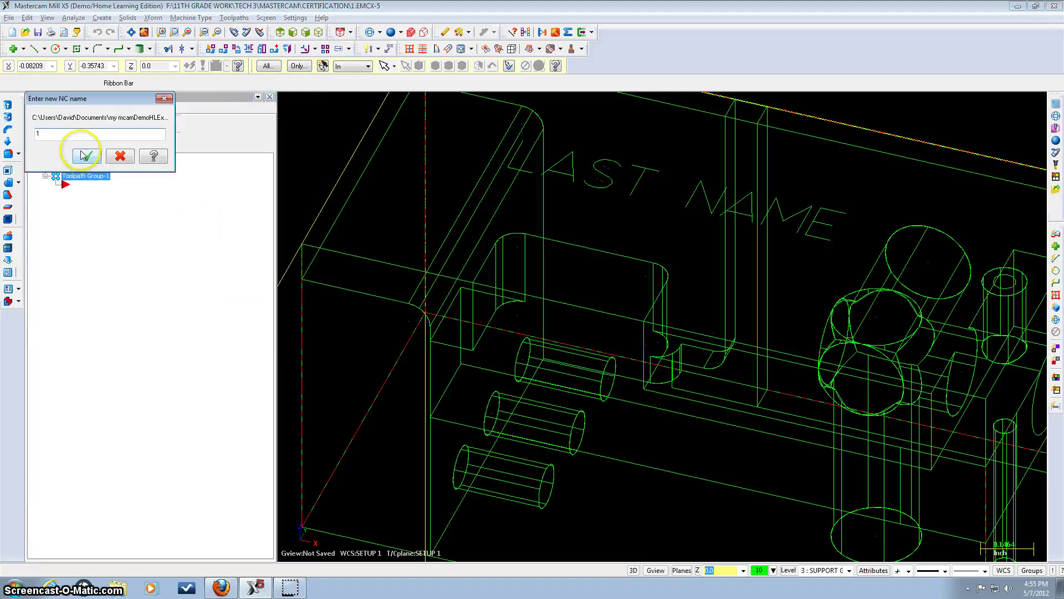
click(221, 586)
scroll(392, 377, down, 1)
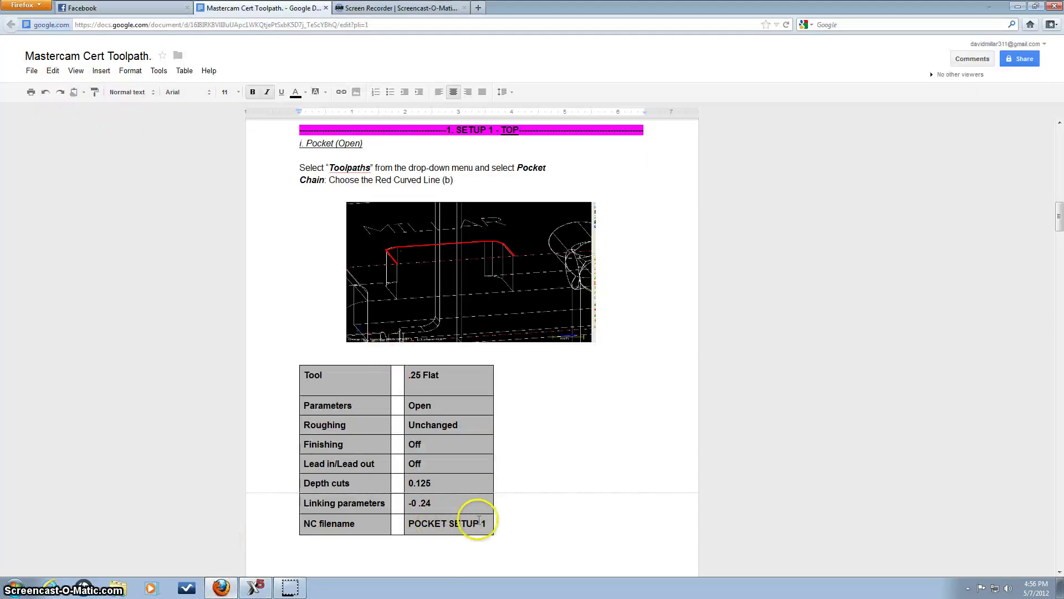
click(260, 585)
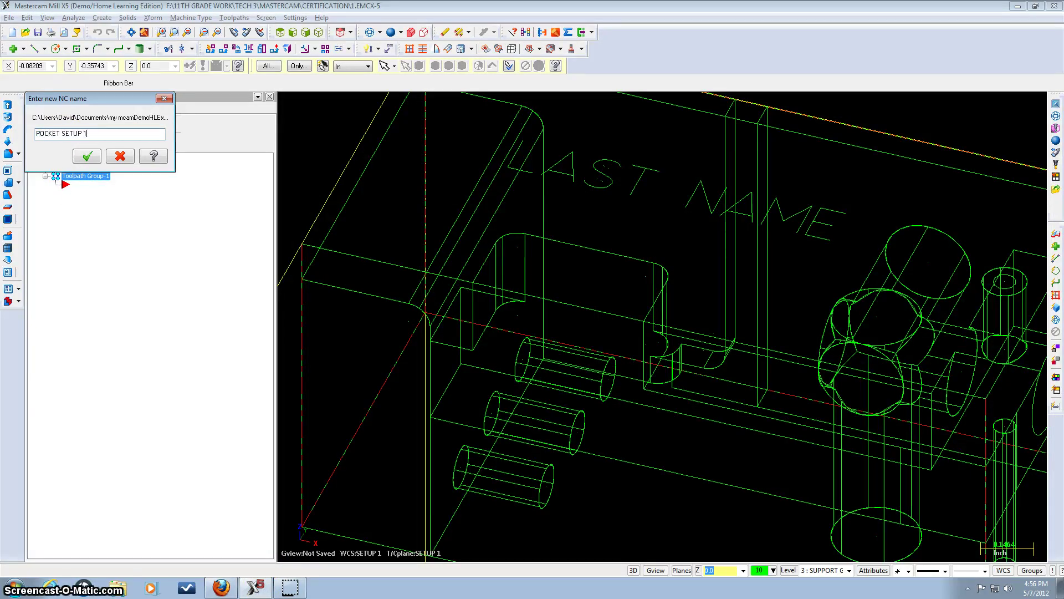
click(87, 156)
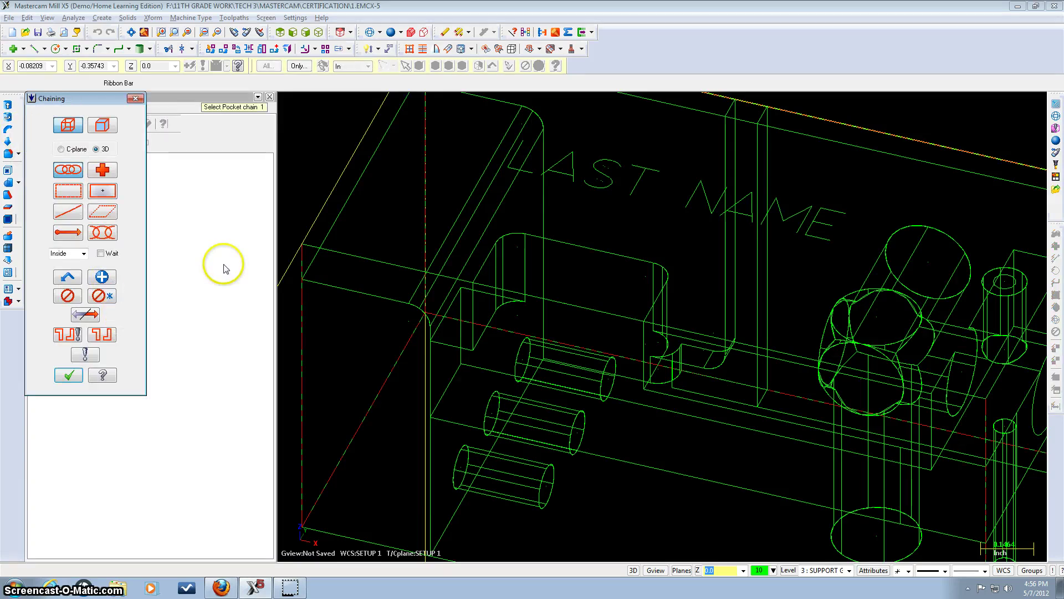
scroll(632, 311, up, 3)
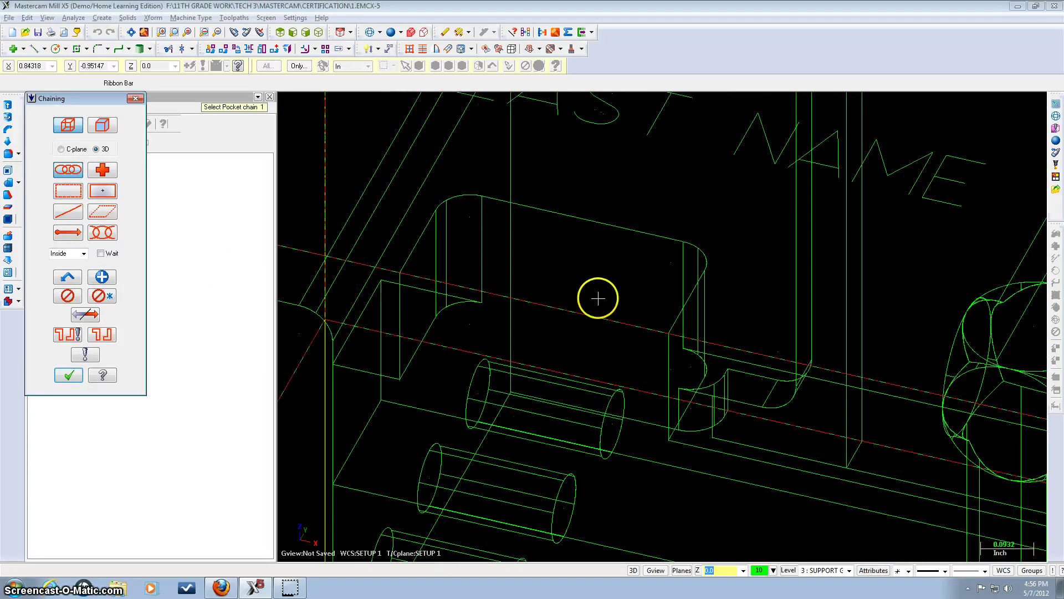
click(411, 258)
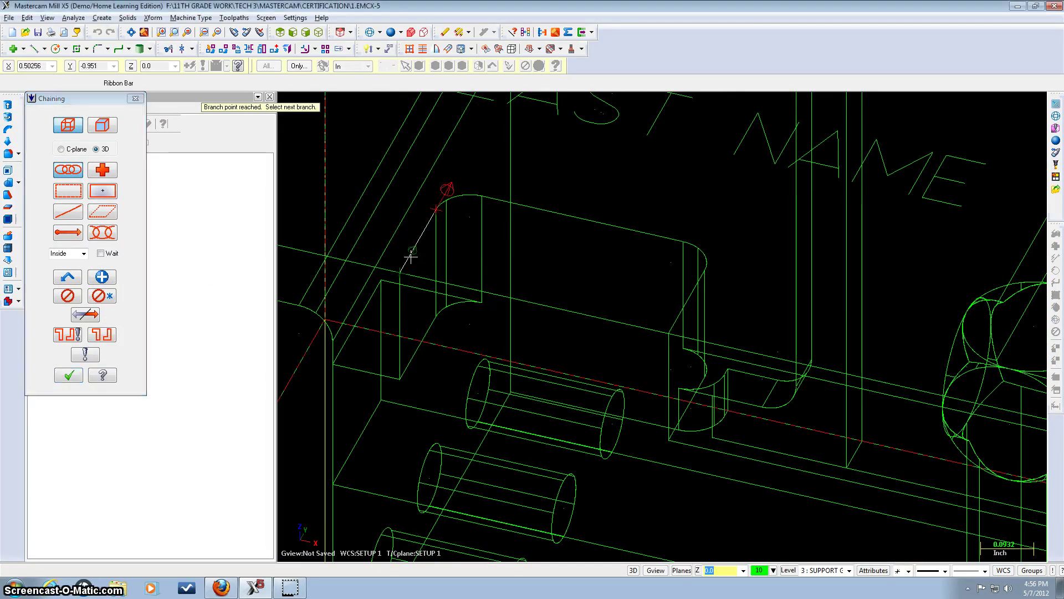
click(496, 197)
click(686, 244)
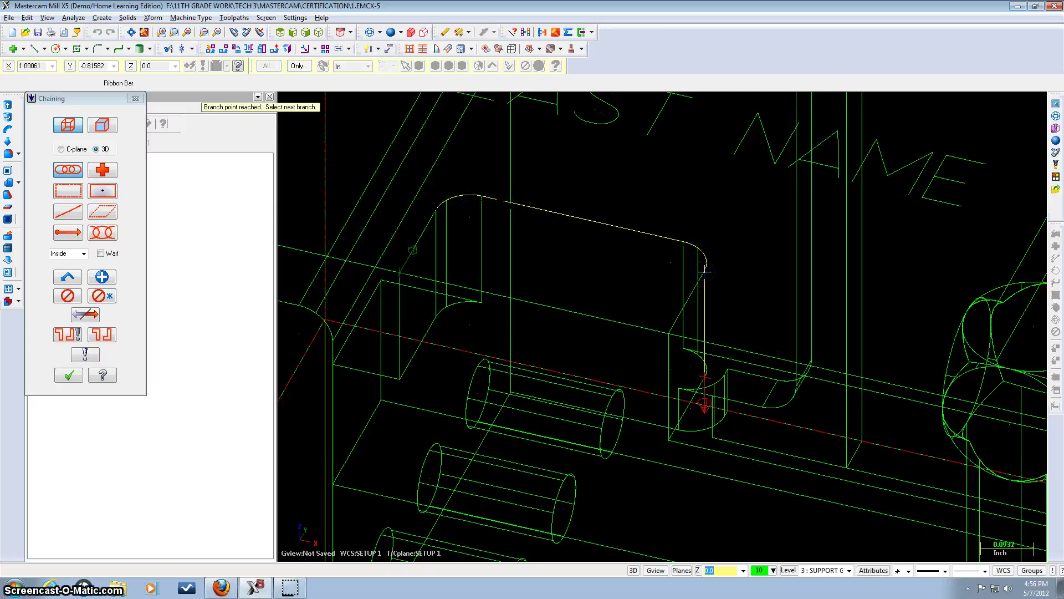
click(67, 295)
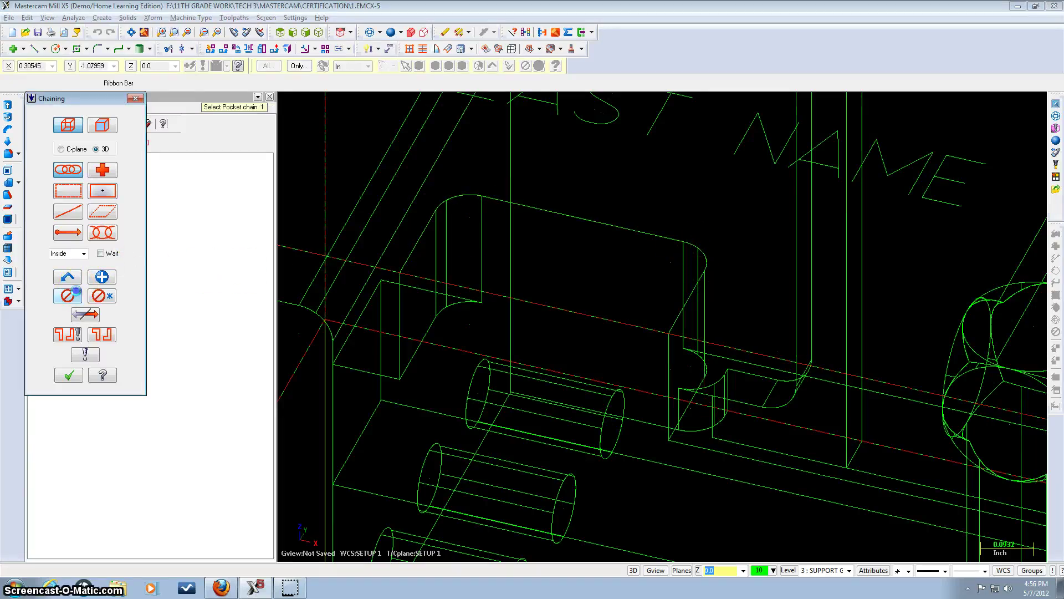
click(422, 243)
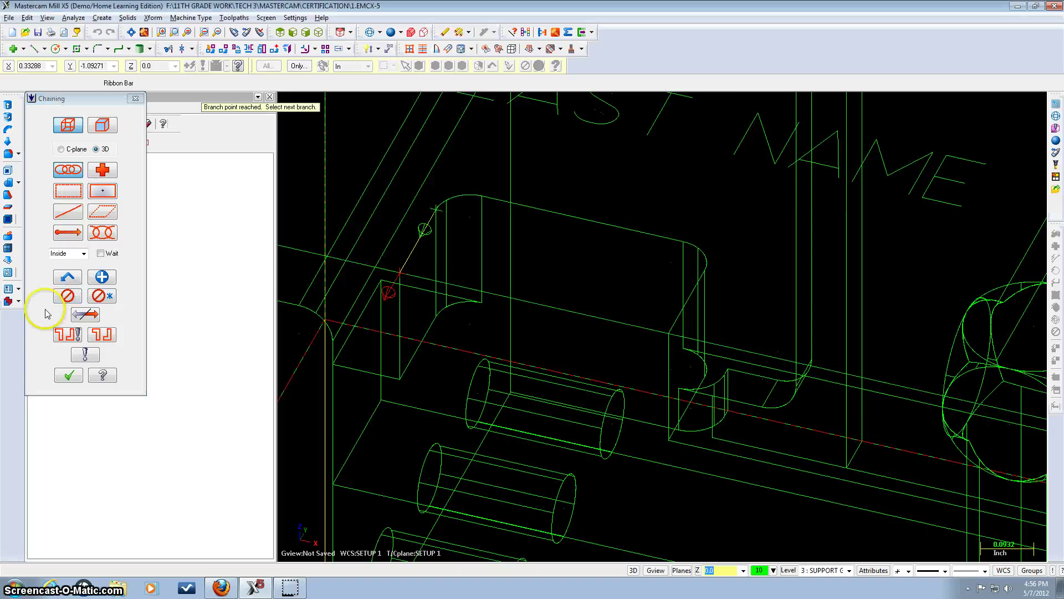
click(59, 296)
Step: Chain the open pocket's upper edge from one side line around both rounded corners to the opposite side line, and accept the chain
click(412, 250)
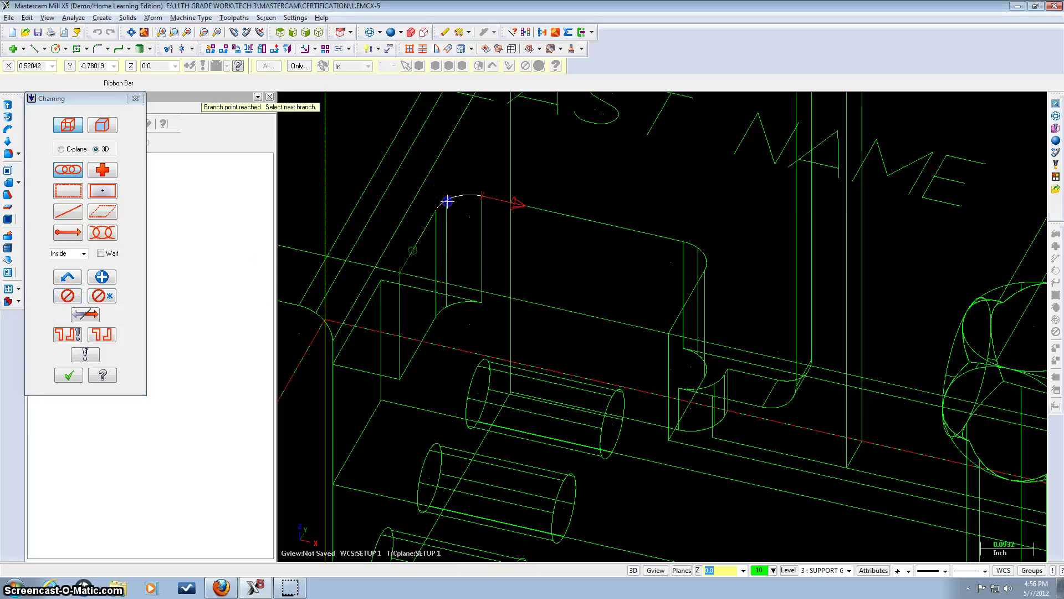
click(702, 247)
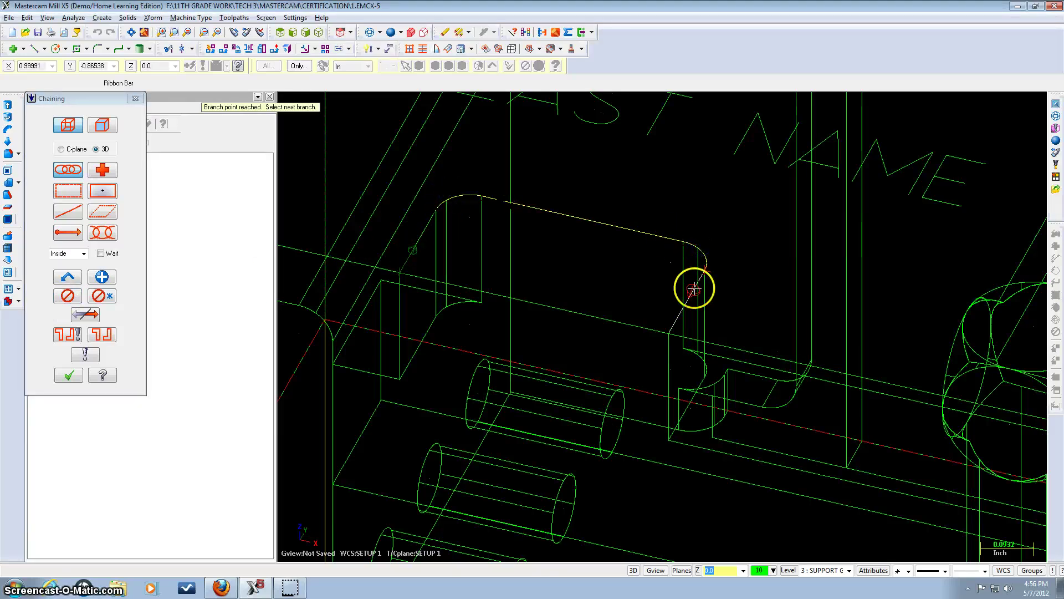
click(700, 274)
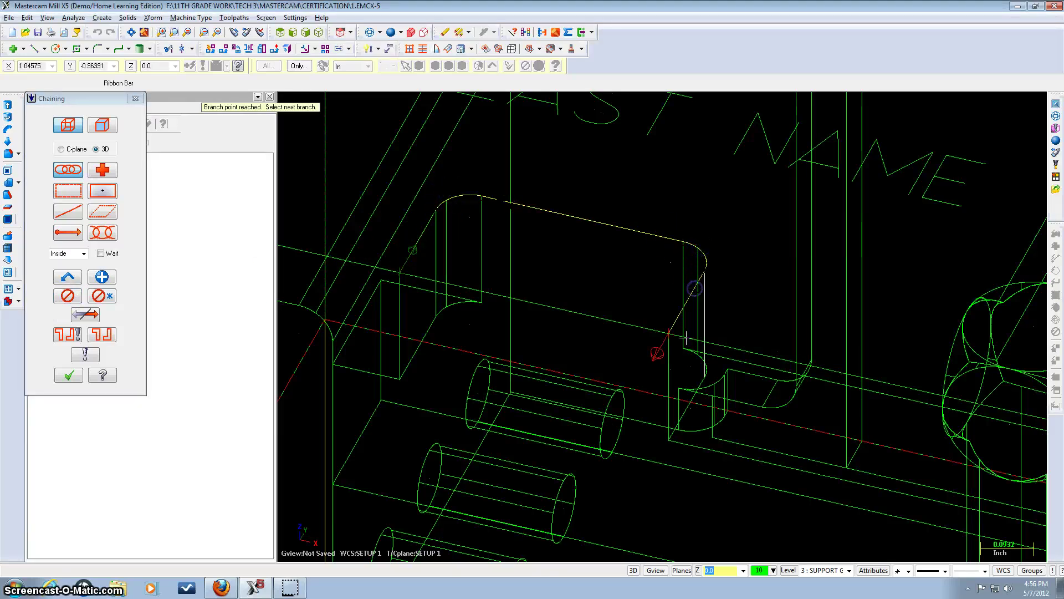
click(77, 376)
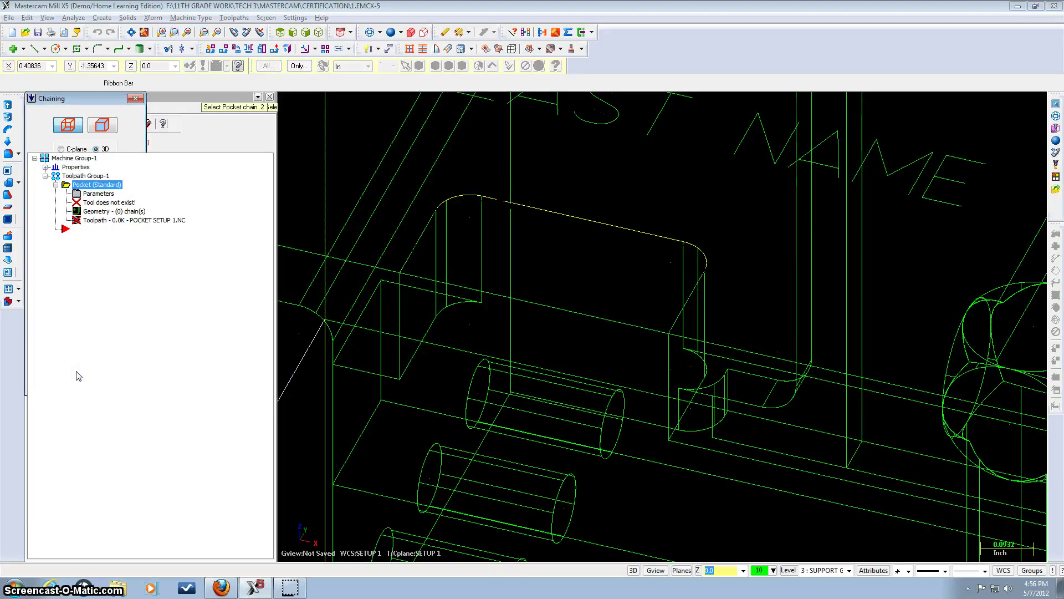
Step: Select the 1/4 FLAT ENDMILL for the pocket toolpath, matching the tool in the Mastercam Cert Toolpath document in Firefox
drag(452, 63, 191, 79)
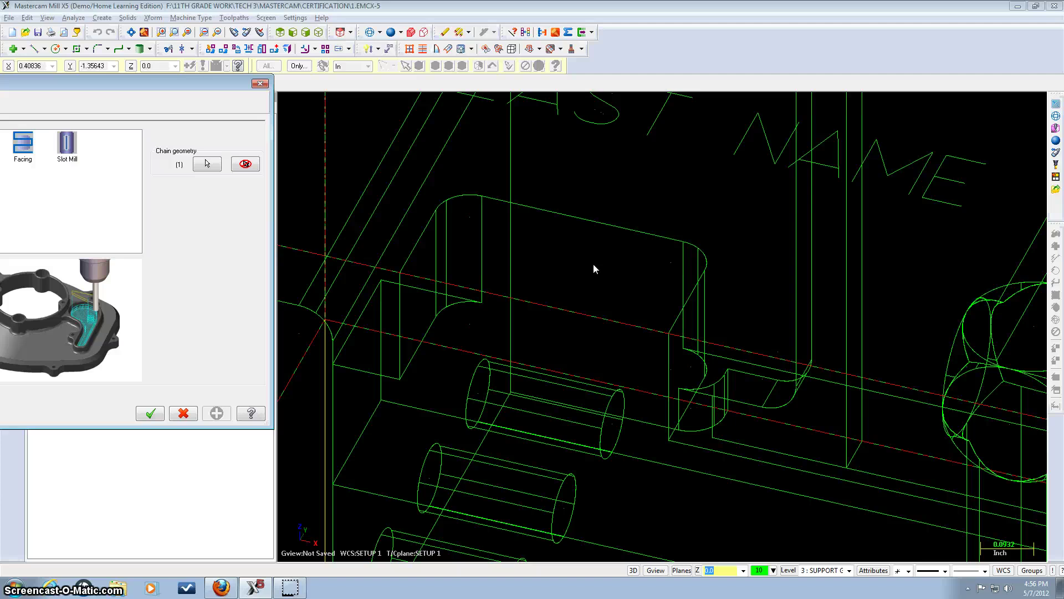
drag(197, 79, 488, 66)
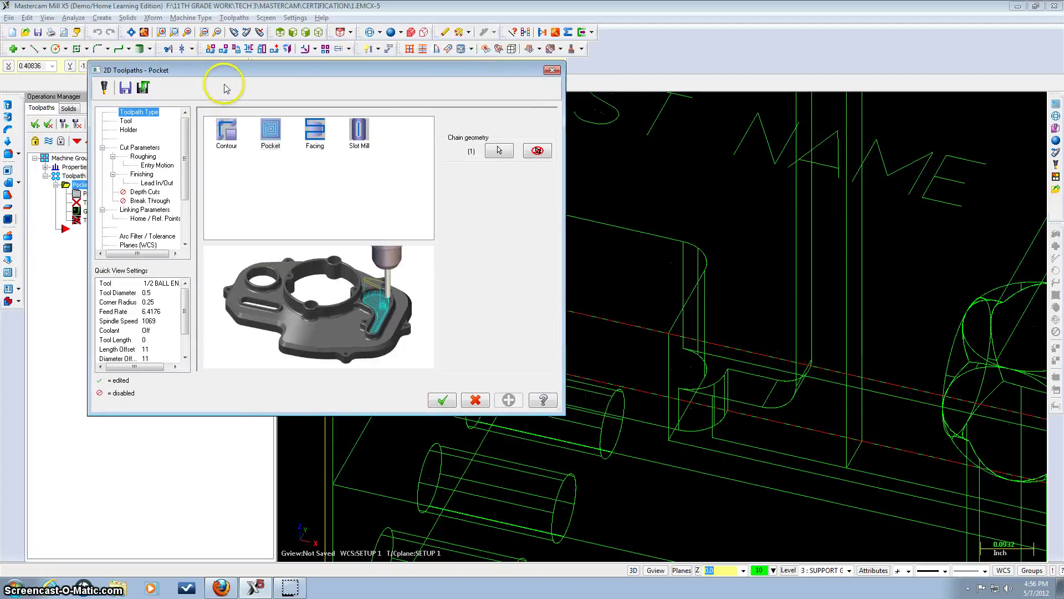
click(127, 121)
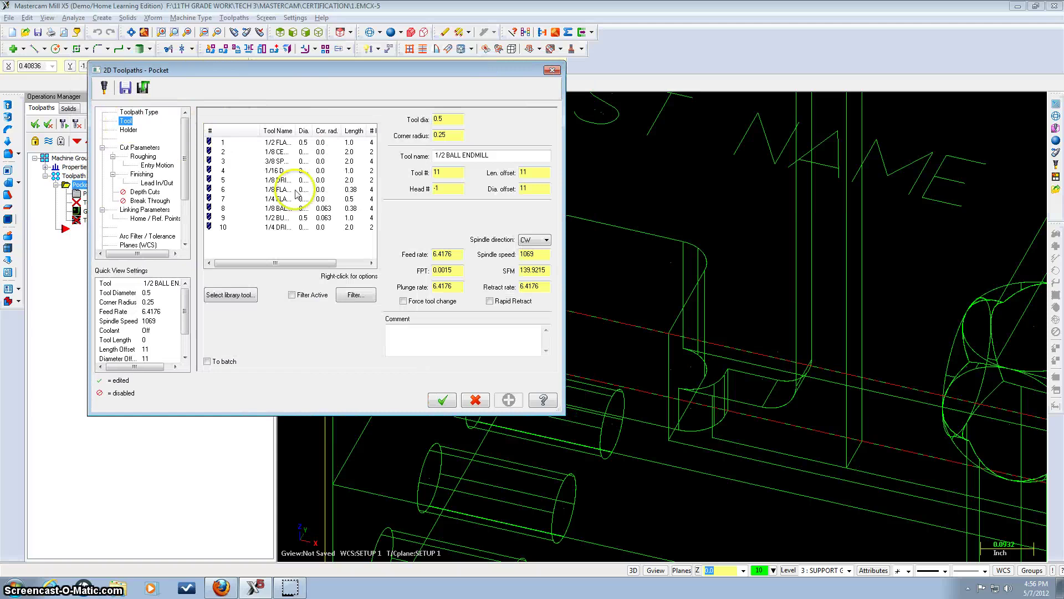
click(222, 586)
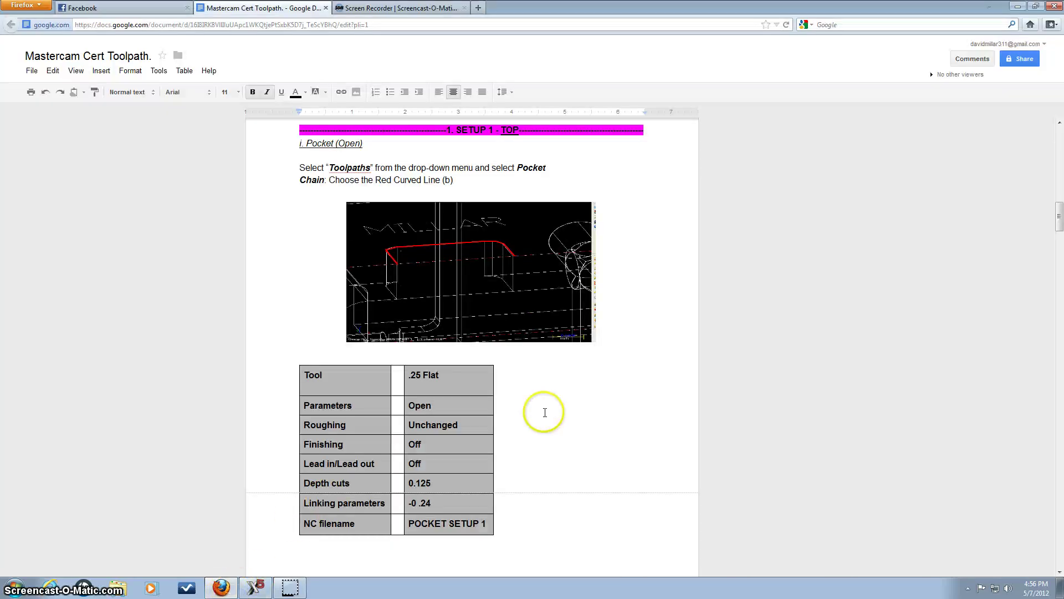
scroll(544, 411, down, 1)
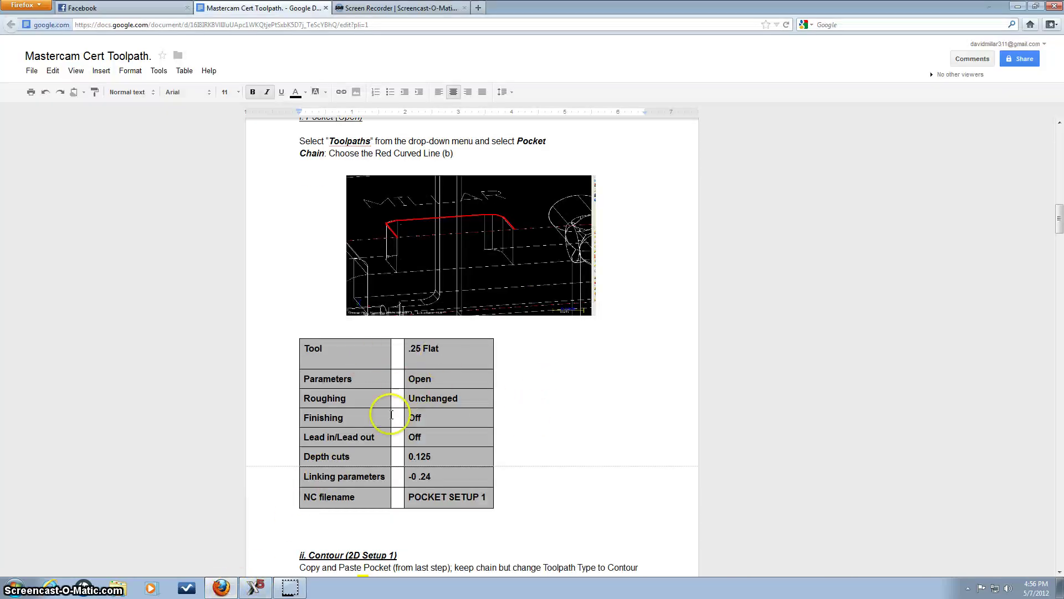
click(256, 586)
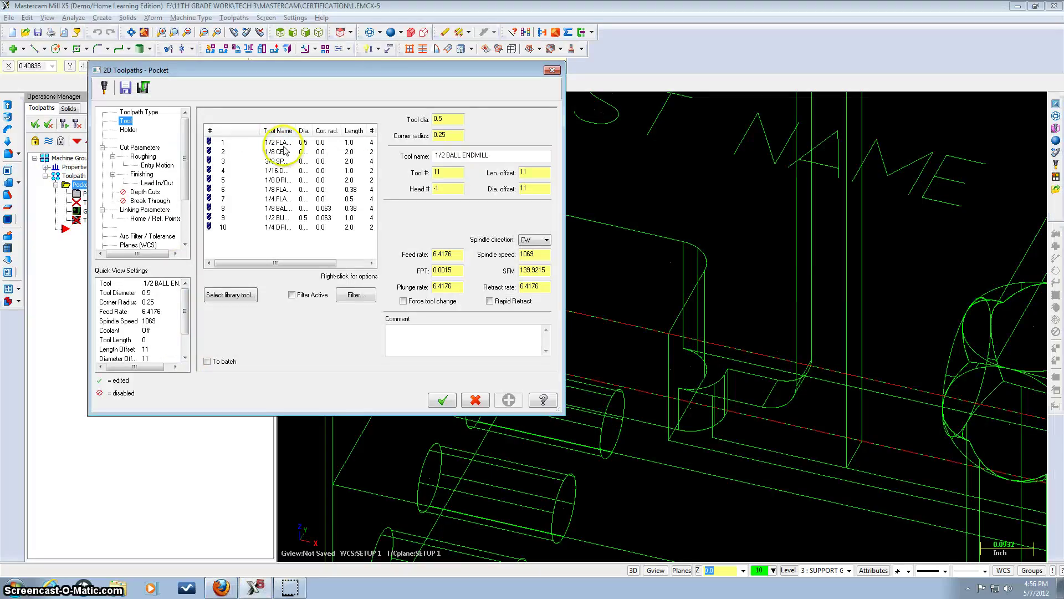
drag(295, 130, 342, 131)
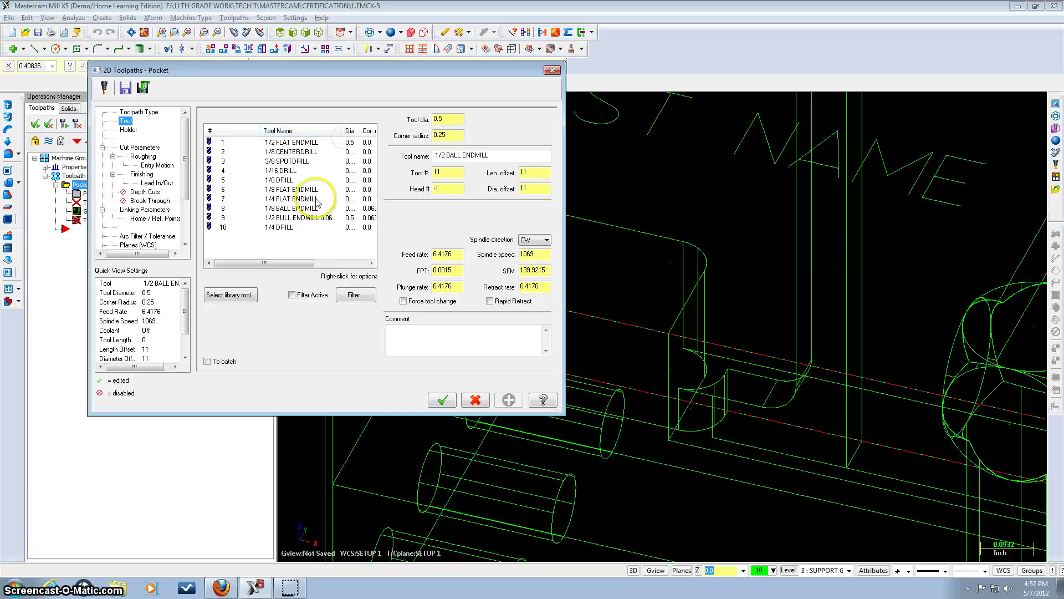
click(278, 199)
Step: Set the pocket type to Open in the cut parameters and turn off the roughing entry motion
click(139, 147)
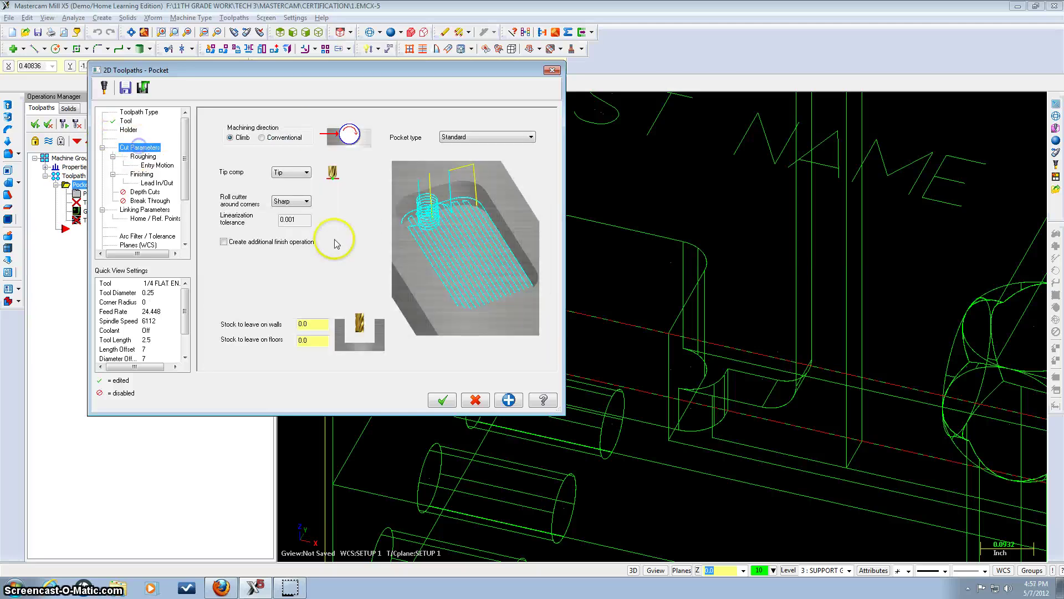
click(465, 139)
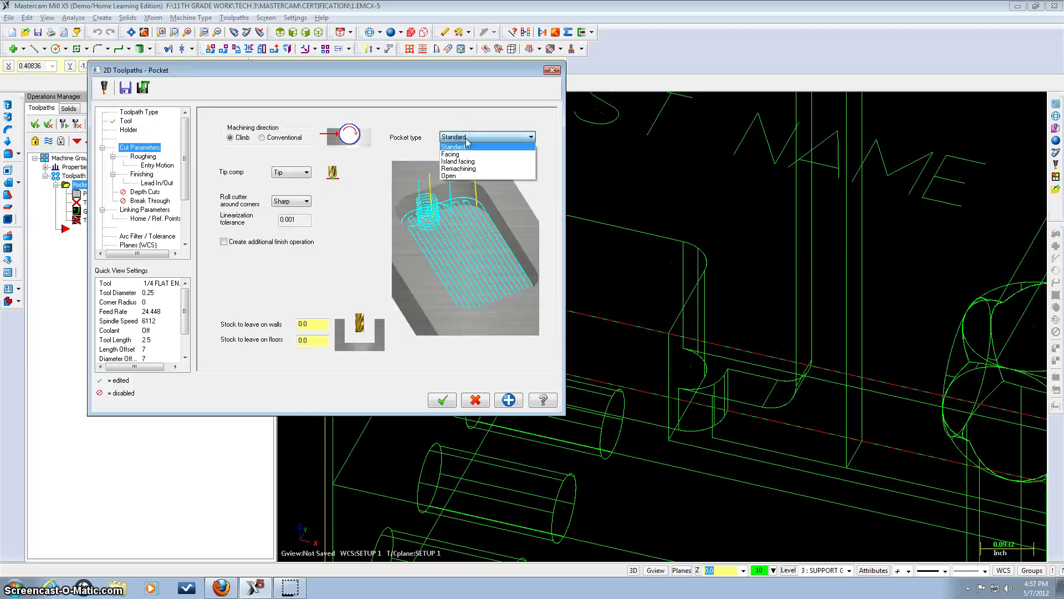
click(449, 176)
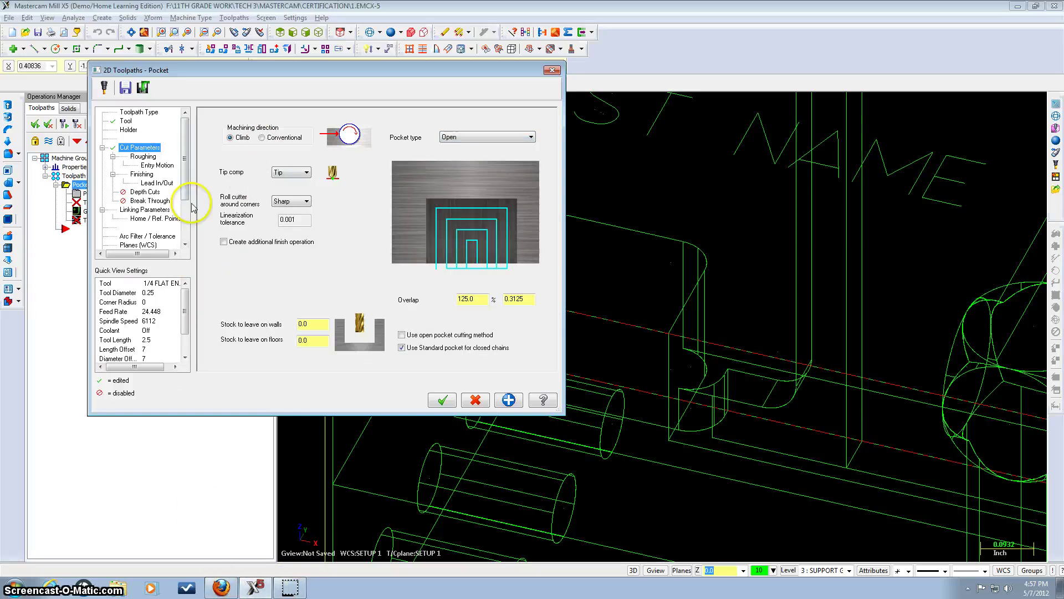
click(136, 158)
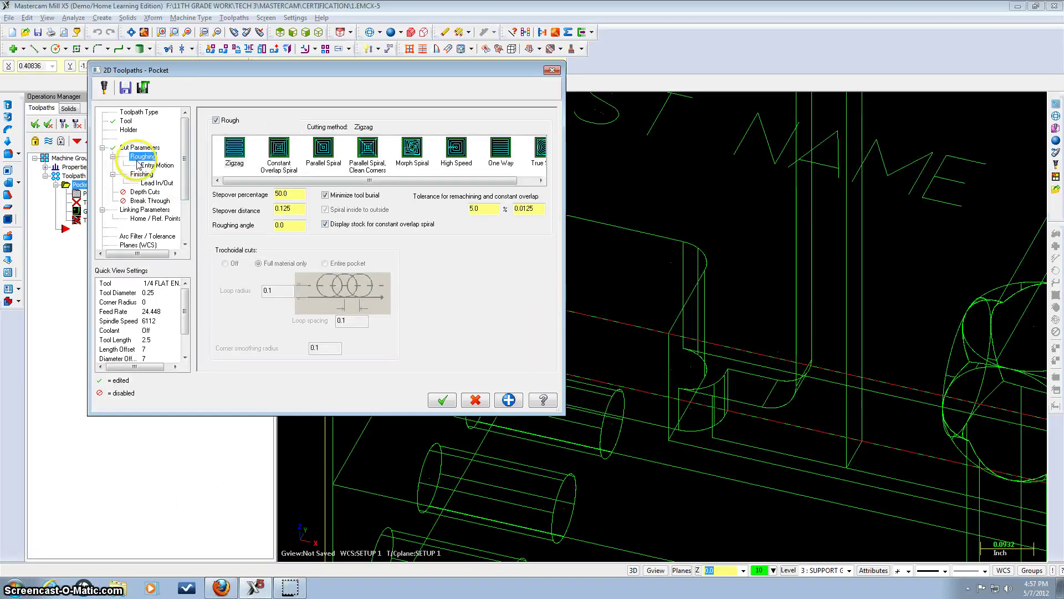
click(151, 165)
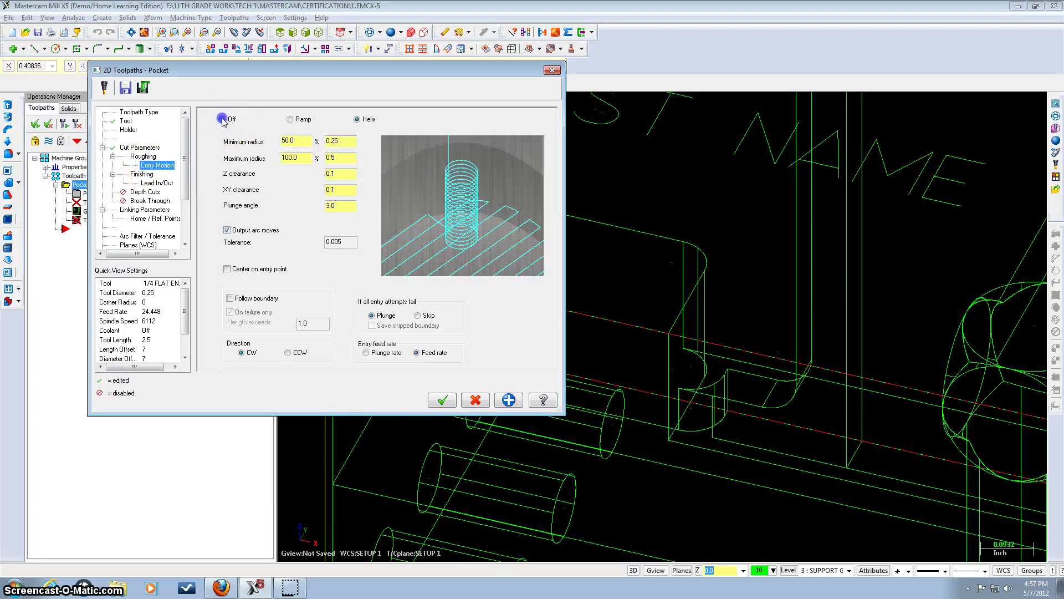
click(222, 120)
Step: Turn off Lead In/Out for the finishing pass and enable depth cuts with a 0.125 maximum rough step
click(142, 174)
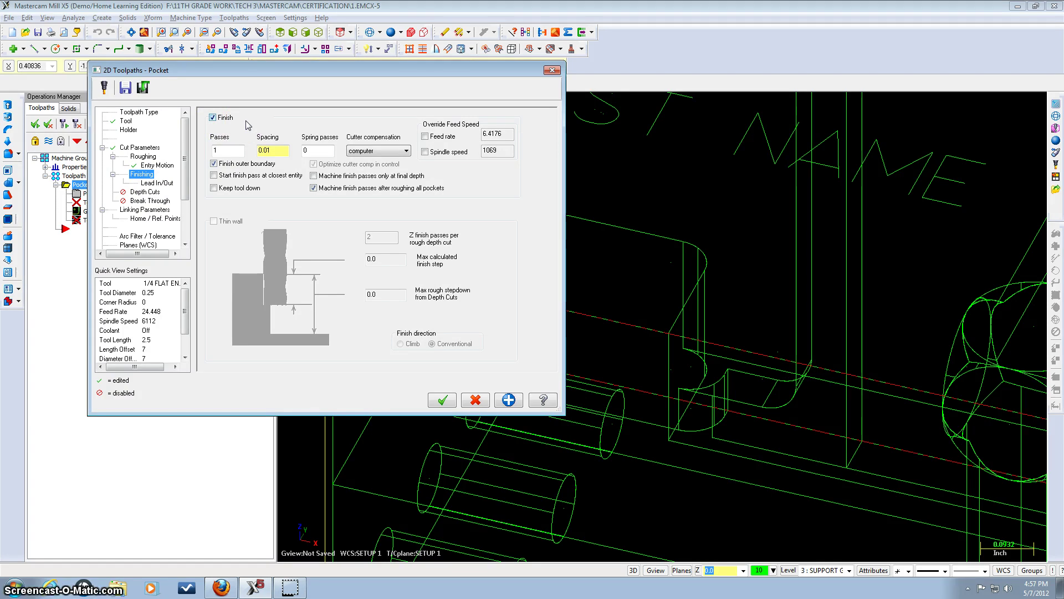
click(164, 183)
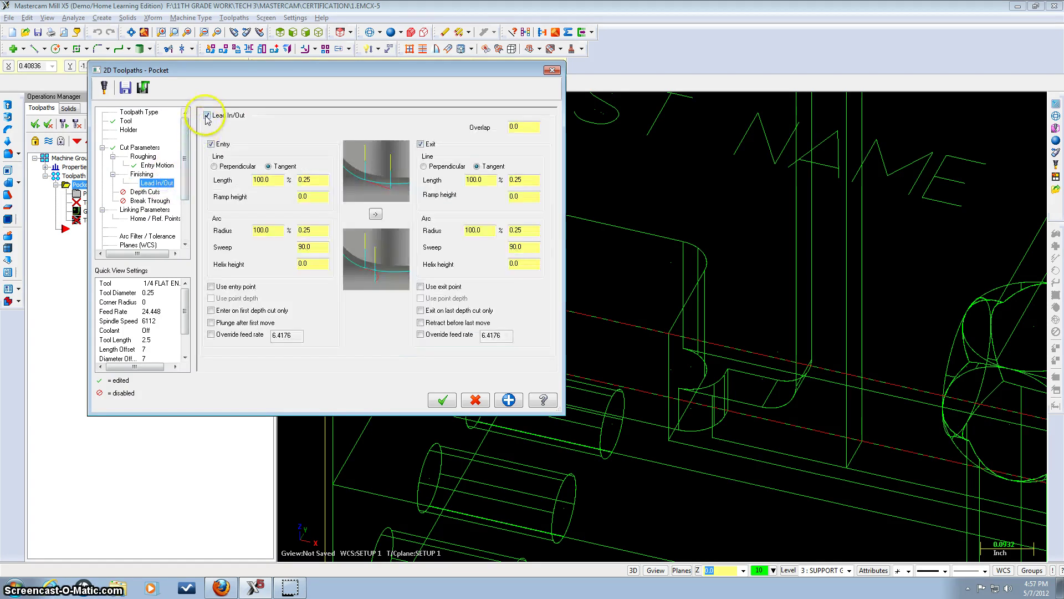
click(207, 116)
click(145, 192)
click(225, 124)
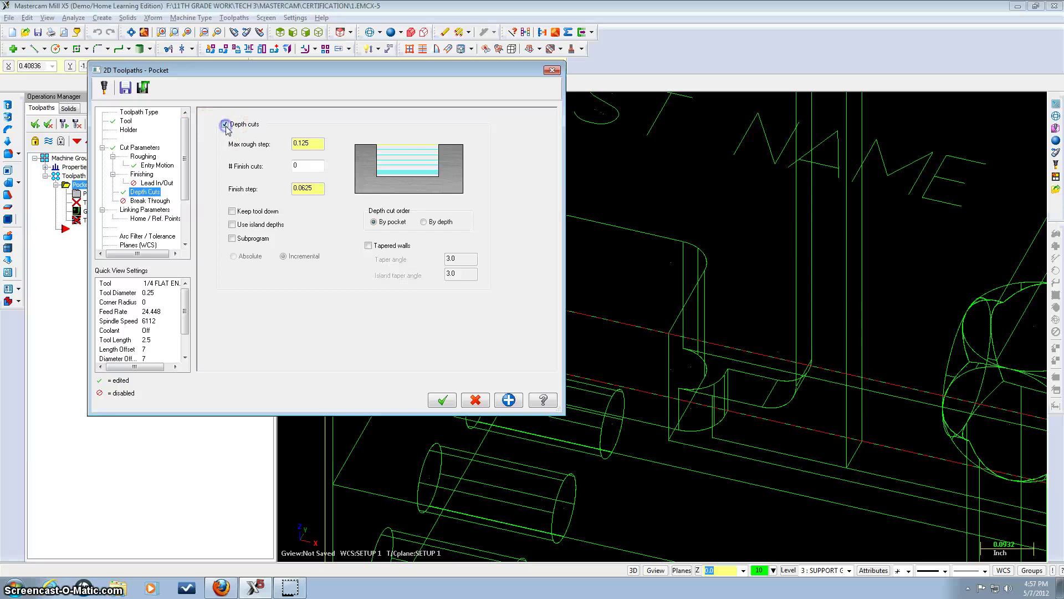
Step: Set the pocket's linking depth to -0.24 by picking a point on the pocket floor, matching the Firefox document, and accept the operation
click(139, 209)
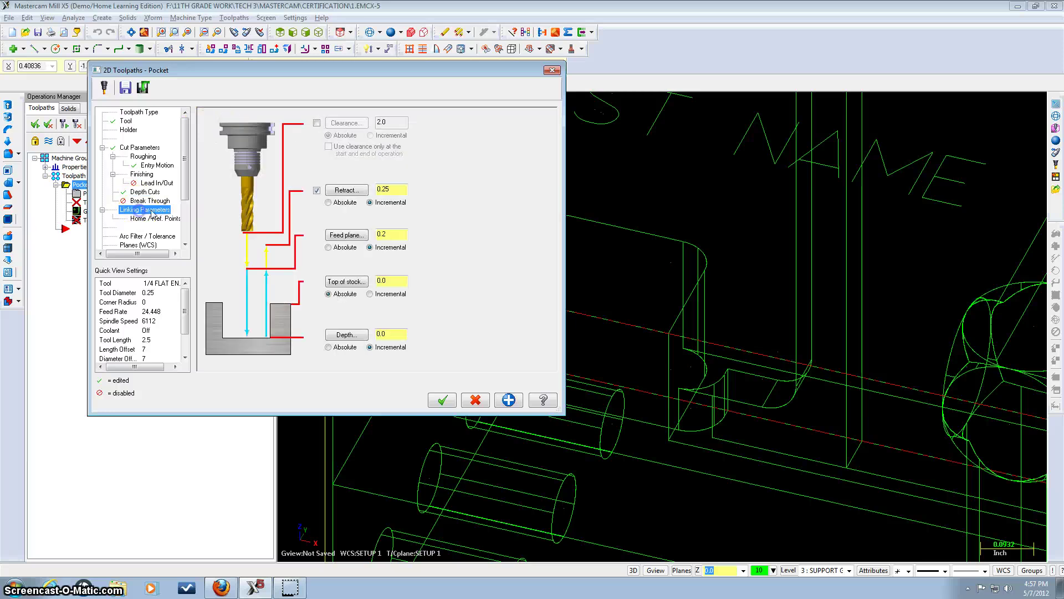
click(221, 587)
scroll(365, 493, down, 1)
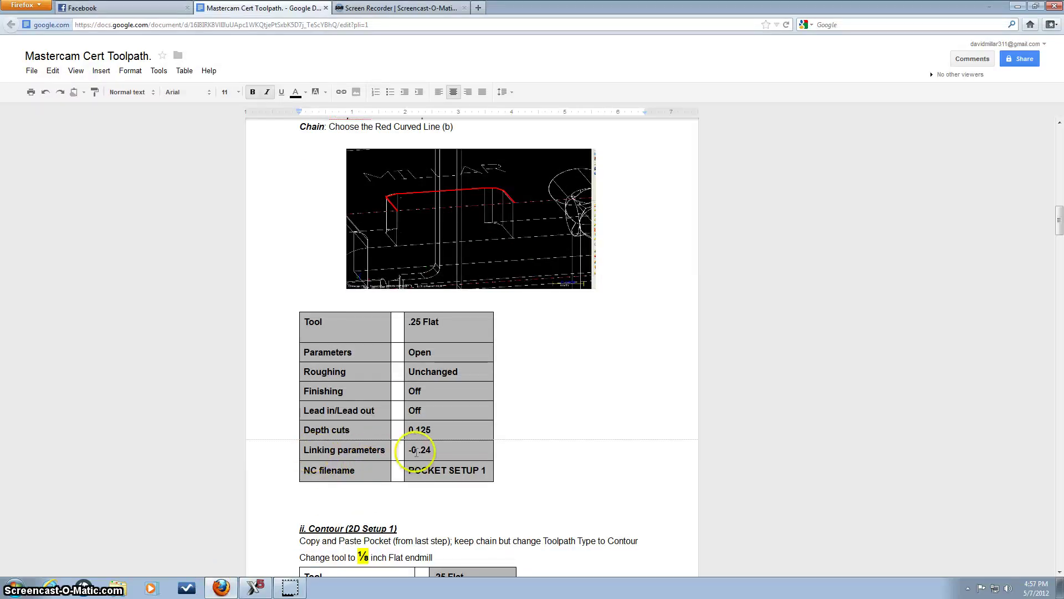
click(252, 586)
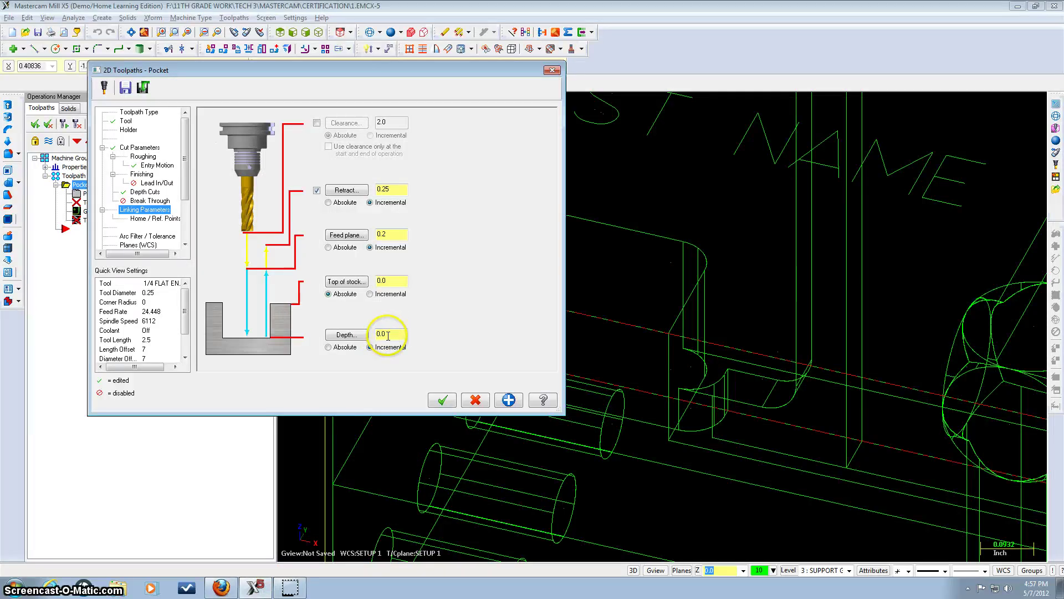
click(362, 336)
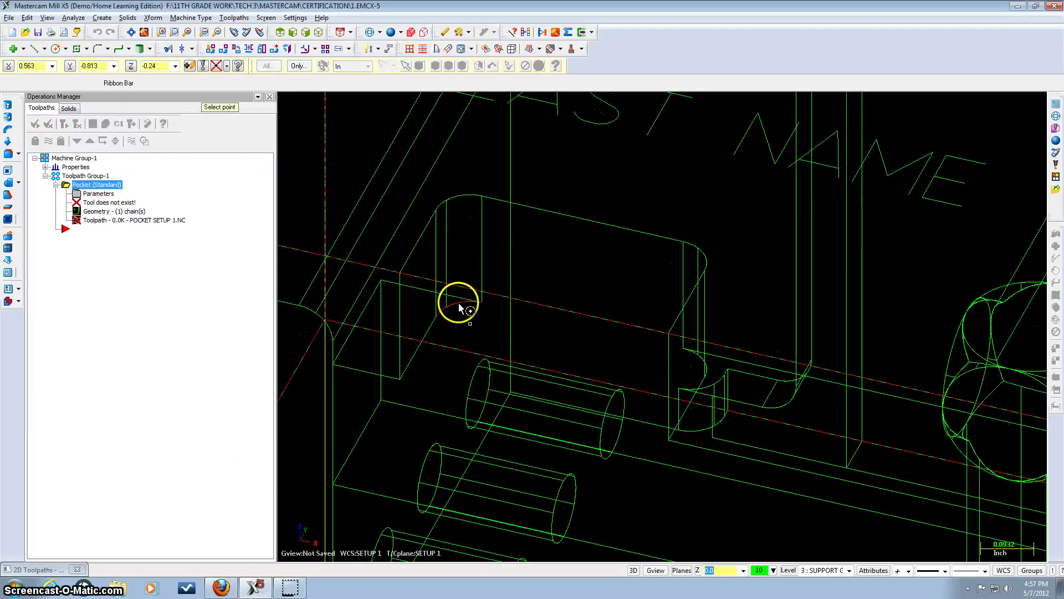
click(459, 308)
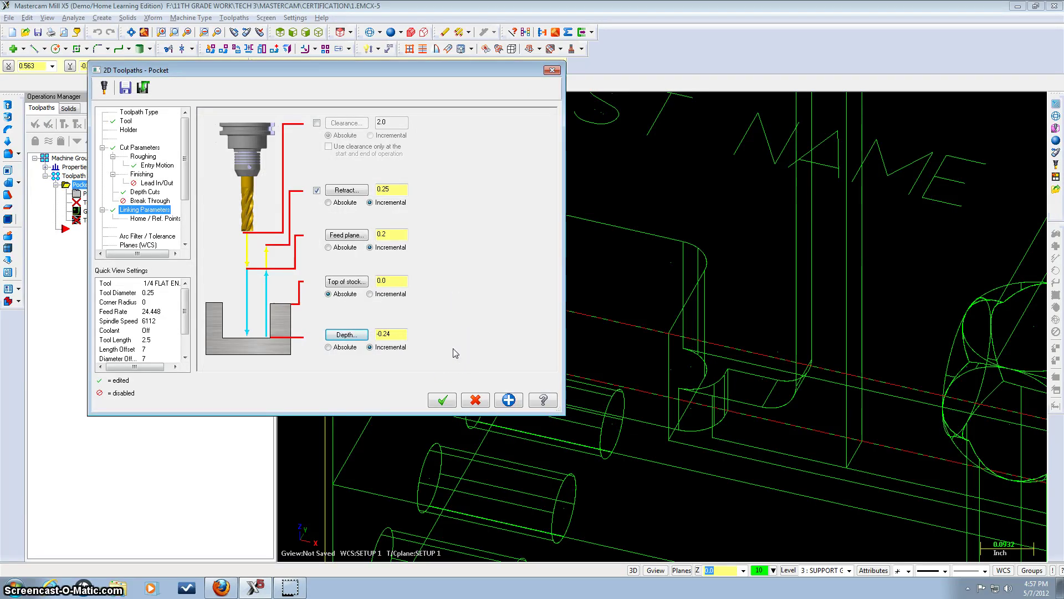
click(441, 401)
click(439, 399)
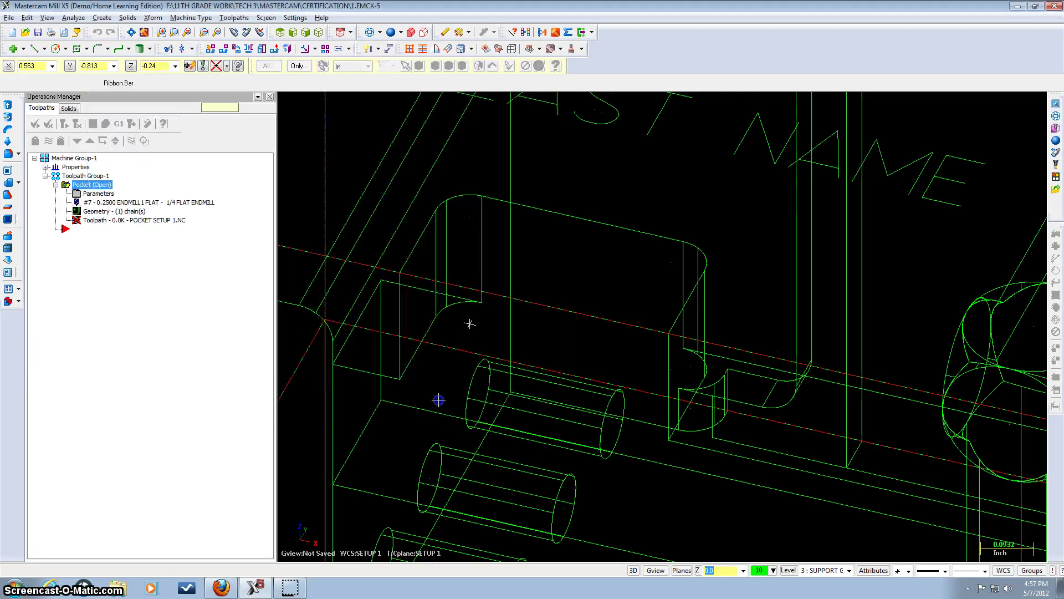
Step: Verify the open pocket operation with a solid cutting simulation, inspect the cut pocket up close, and close the verification
mouse_move(376, 316)
middle_down()
mouse_move(418, 340)
mouse_move(399, 340)
mouse_move(400, 326)
middle_up()
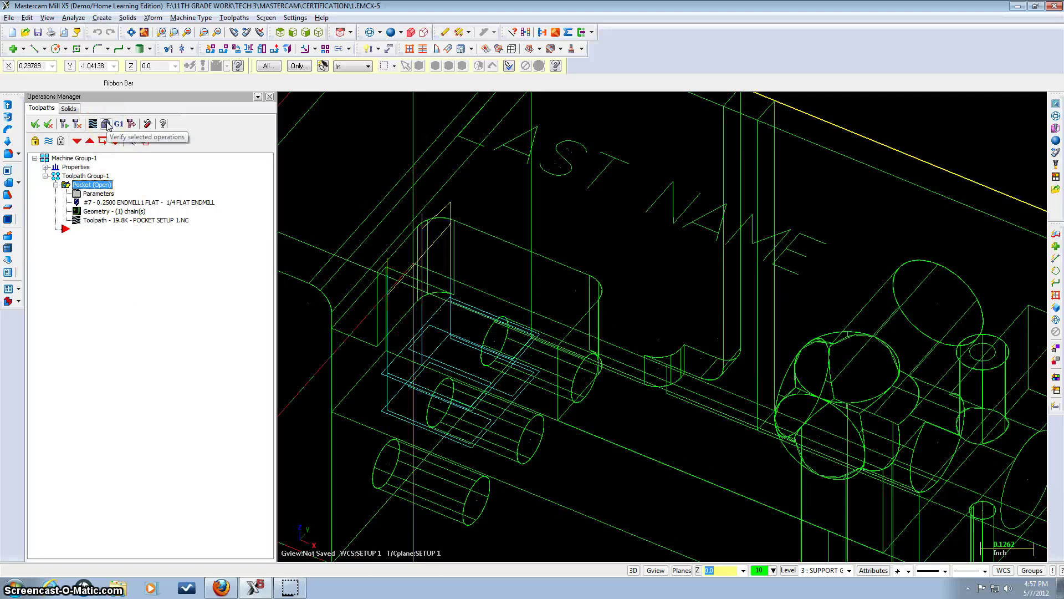
click(105, 124)
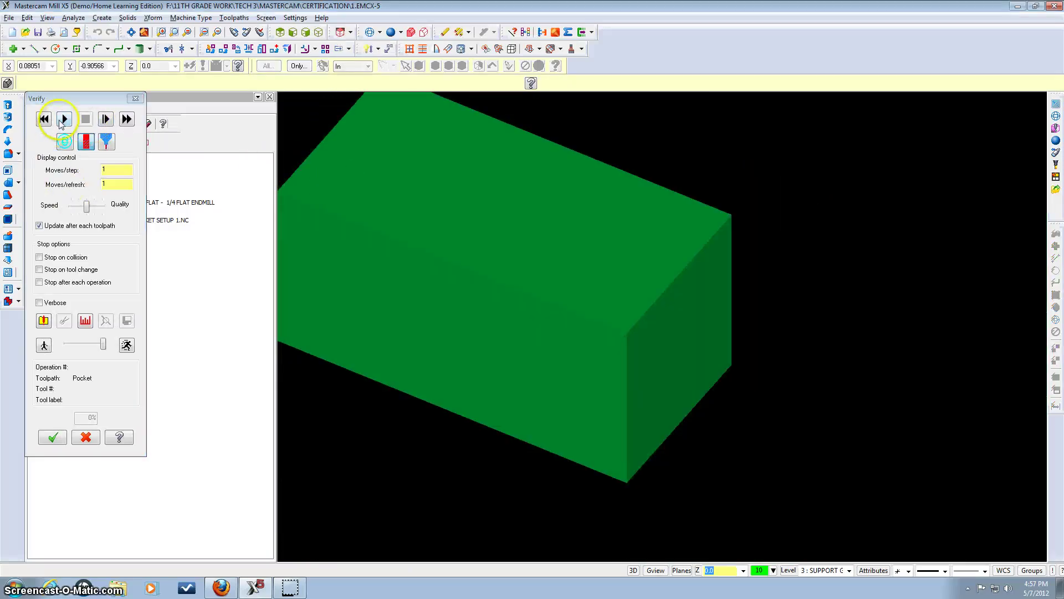
click(64, 119)
scroll(403, 284, up, 4)
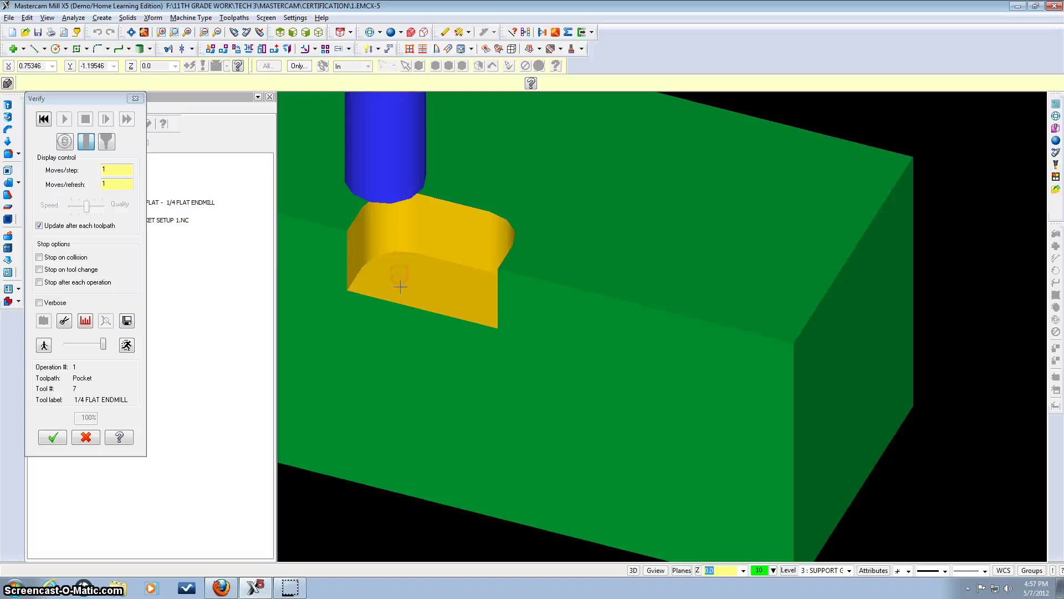
scroll(396, 288, up, 2)
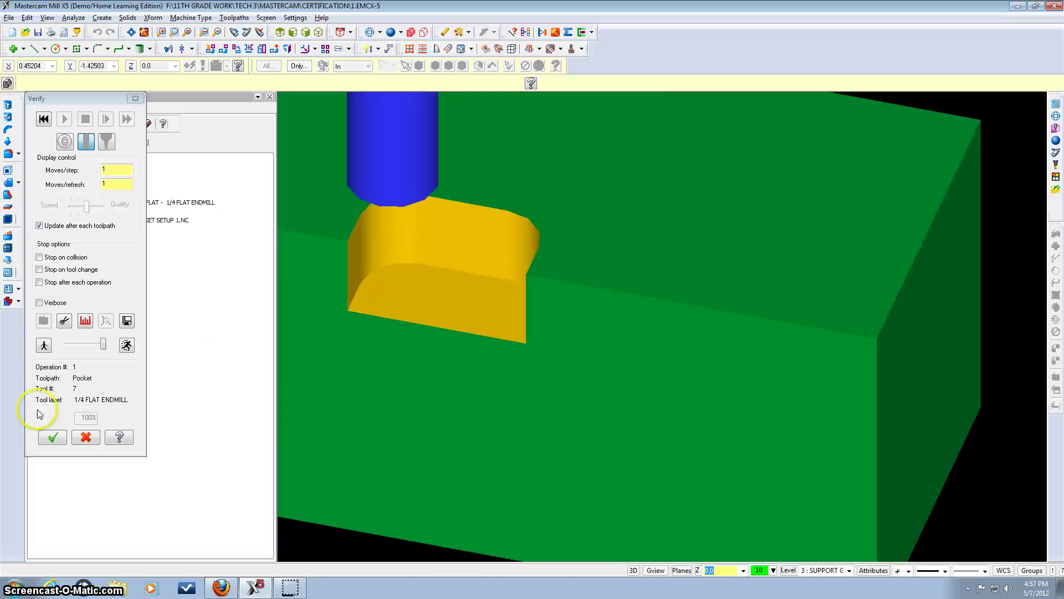
click(52, 437)
Step: Read the Contour (2D Setup 1) instructions in the Mastercam Cert Toolpath document in Firefox and return to Mastercam
scroll(435, 268, up, 4)
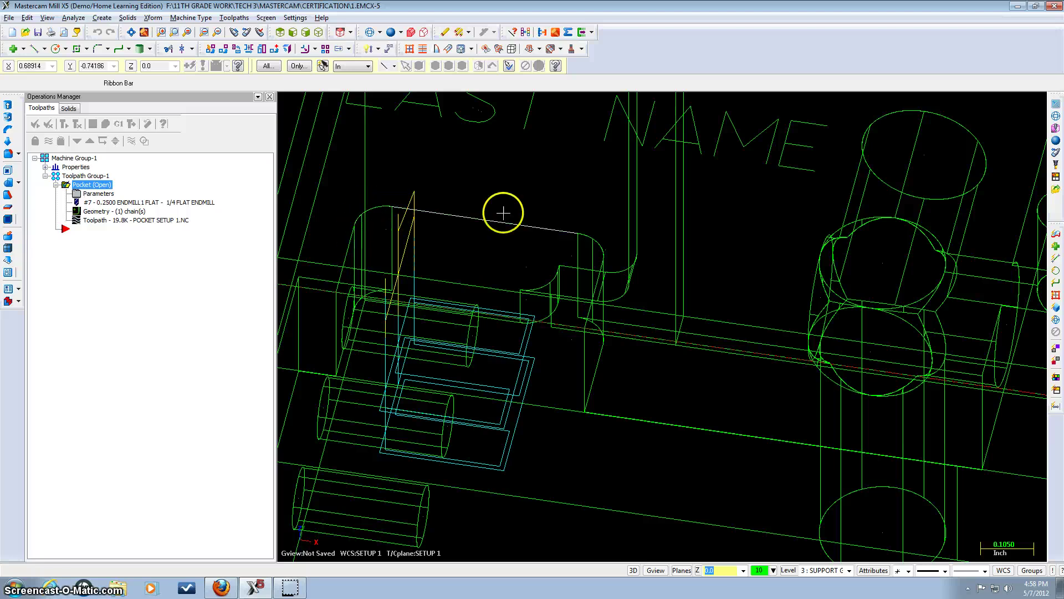
scroll(532, 197, down, 3)
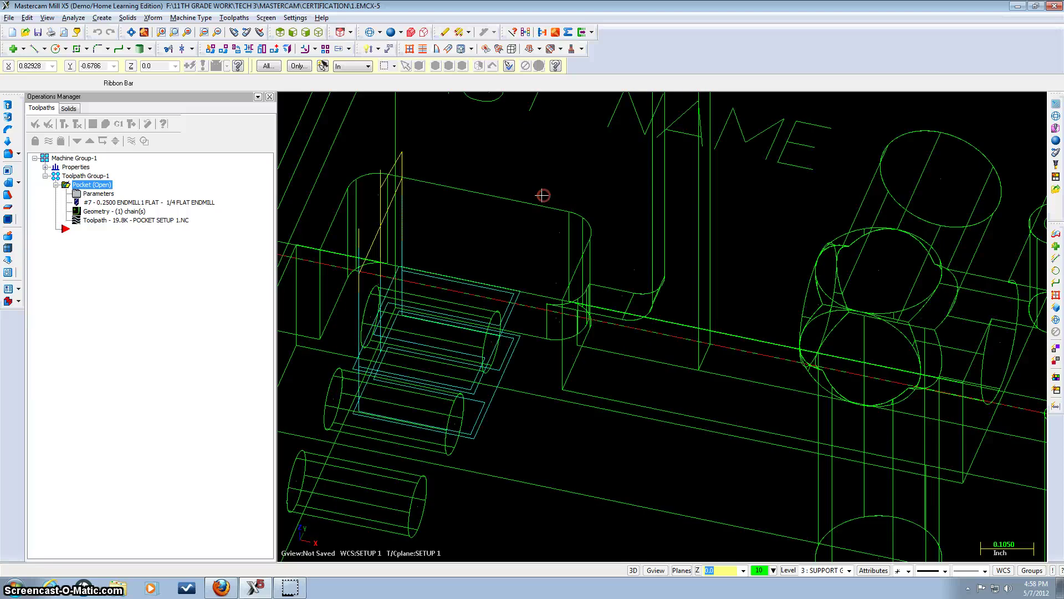
click(221, 586)
scroll(375, 419, down, 5)
scroll(374, 418, down, 4)
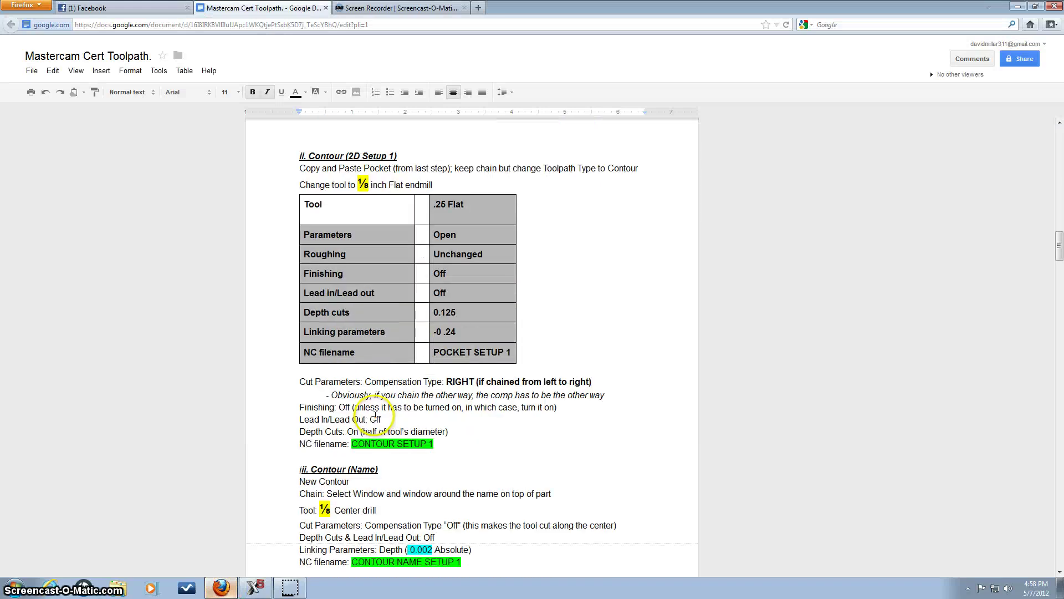
click(256, 587)
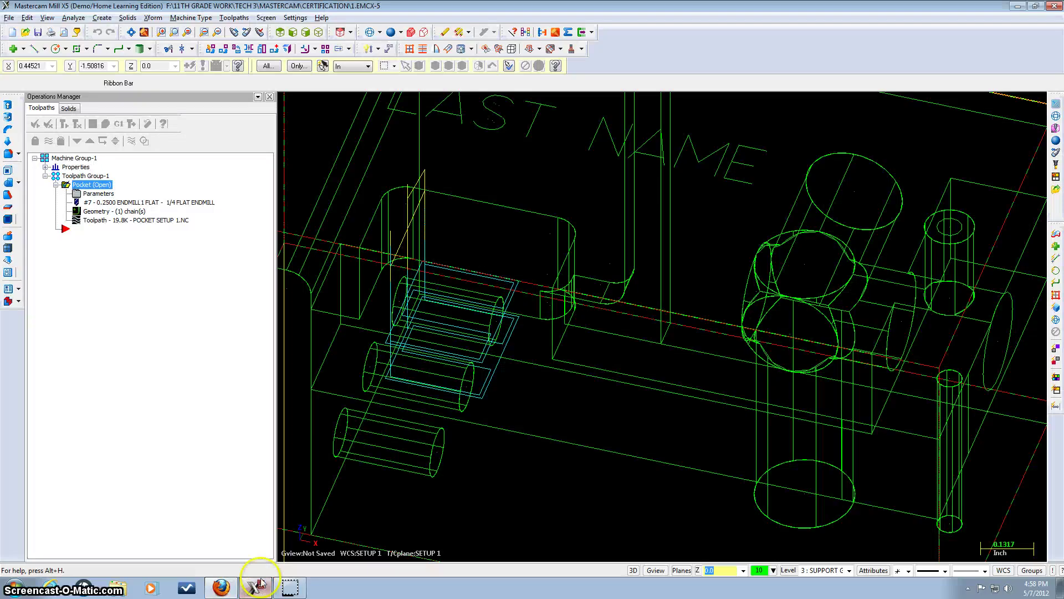
Step: Copy the Pocket (Open) operation and paste the duplicate at the insertion point below it in Toolpath Group-1
click(87, 229)
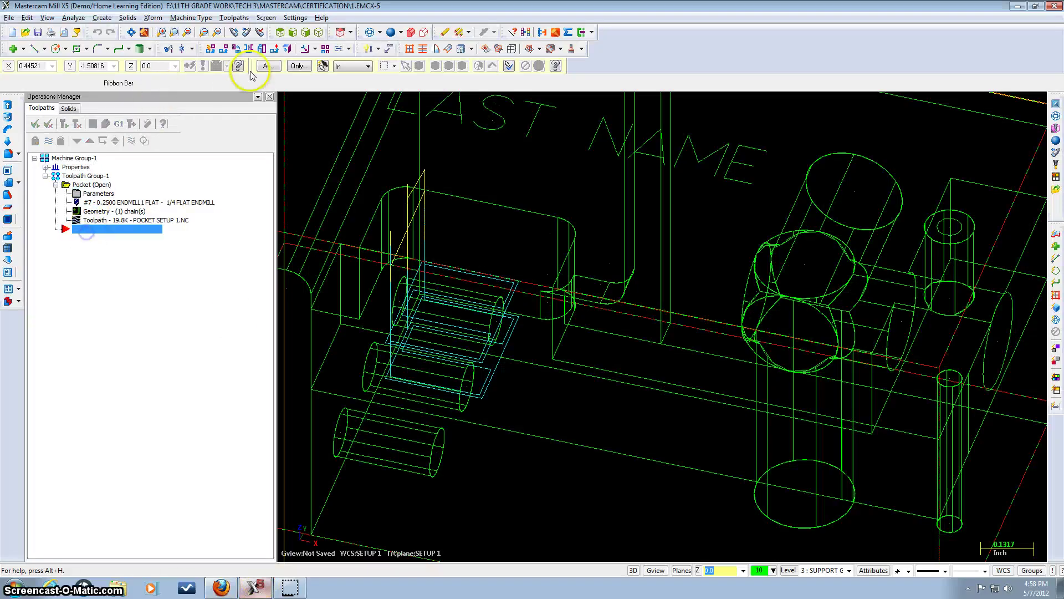
click(234, 17)
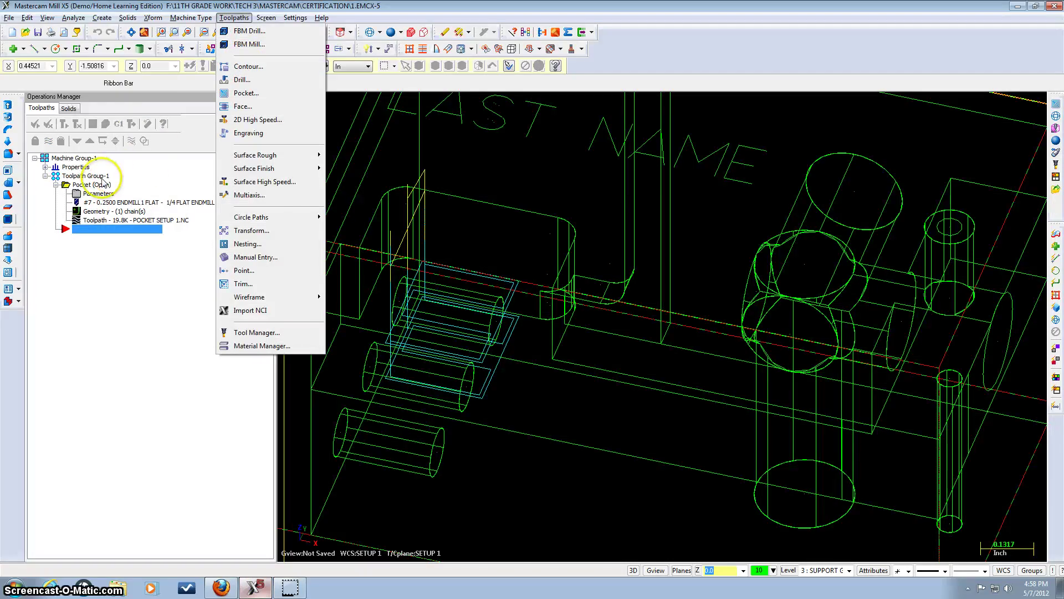
click(101, 187)
right_click(97, 184)
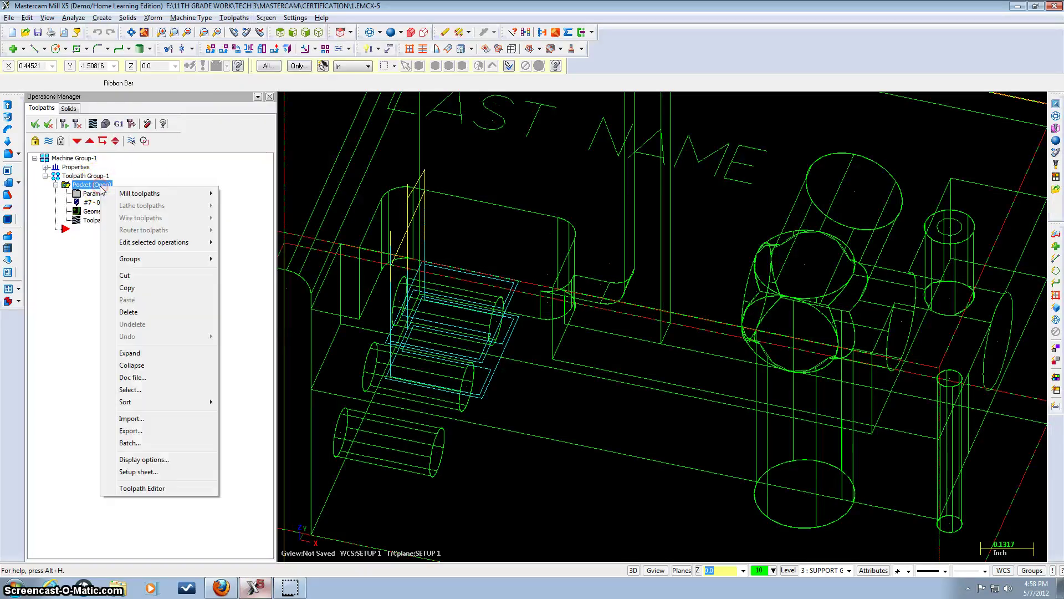
click(129, 287)
right_click(83, 229)
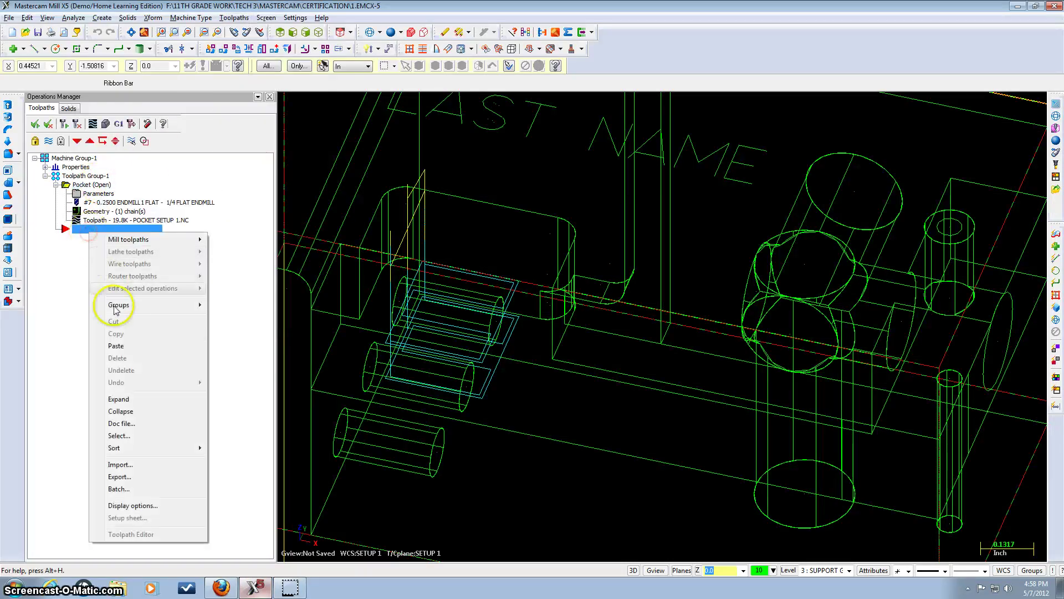
click(111, 338)
Step: Change the pasted operation's toolpath type to Contour and select the 1/8 FLAT ENDMILL as its tool
click(91, 237)
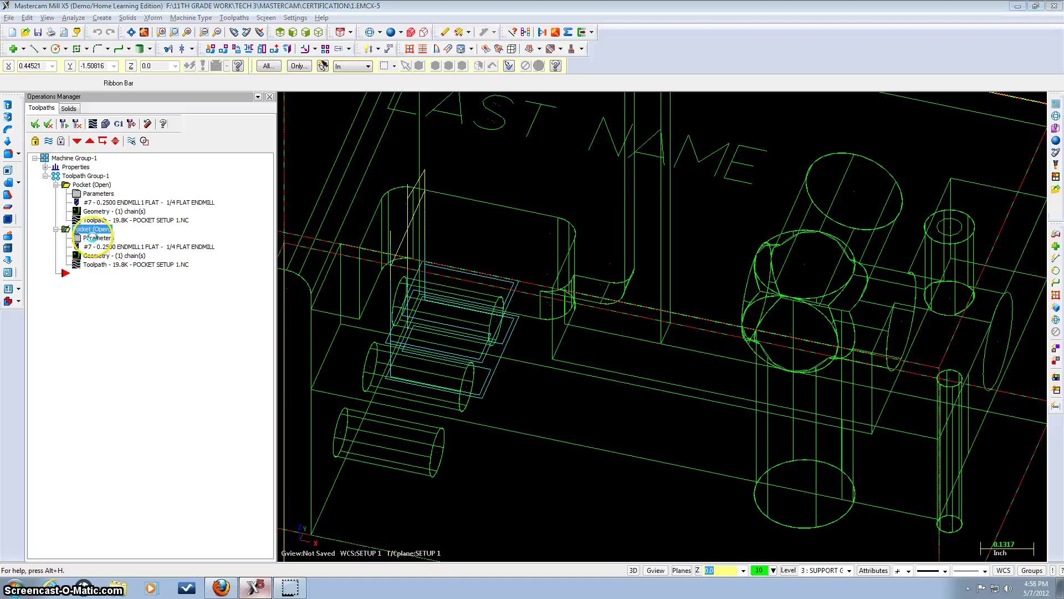
click(138, 112)
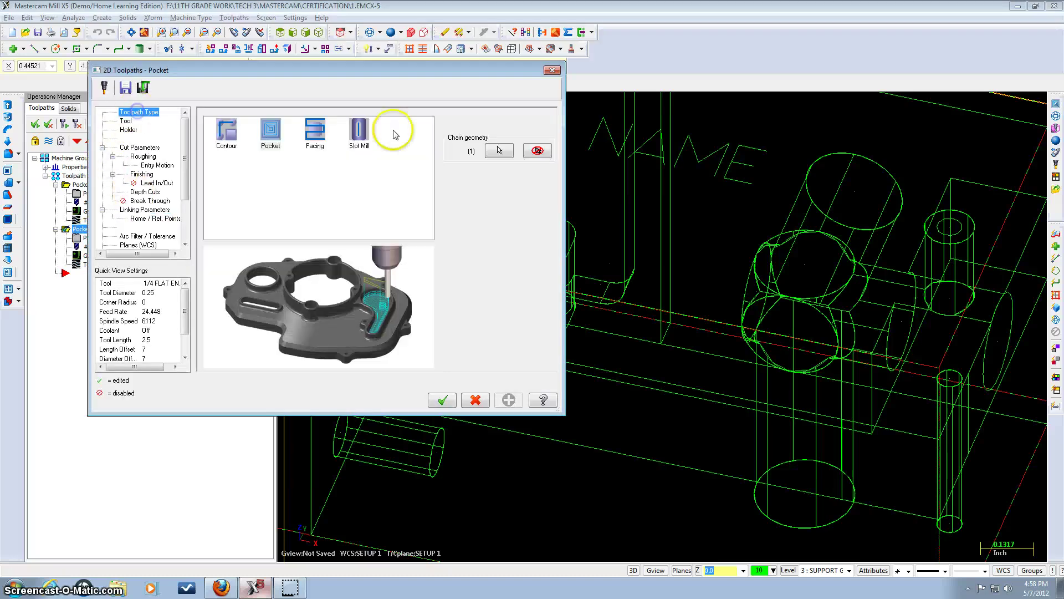
click(235, 134)
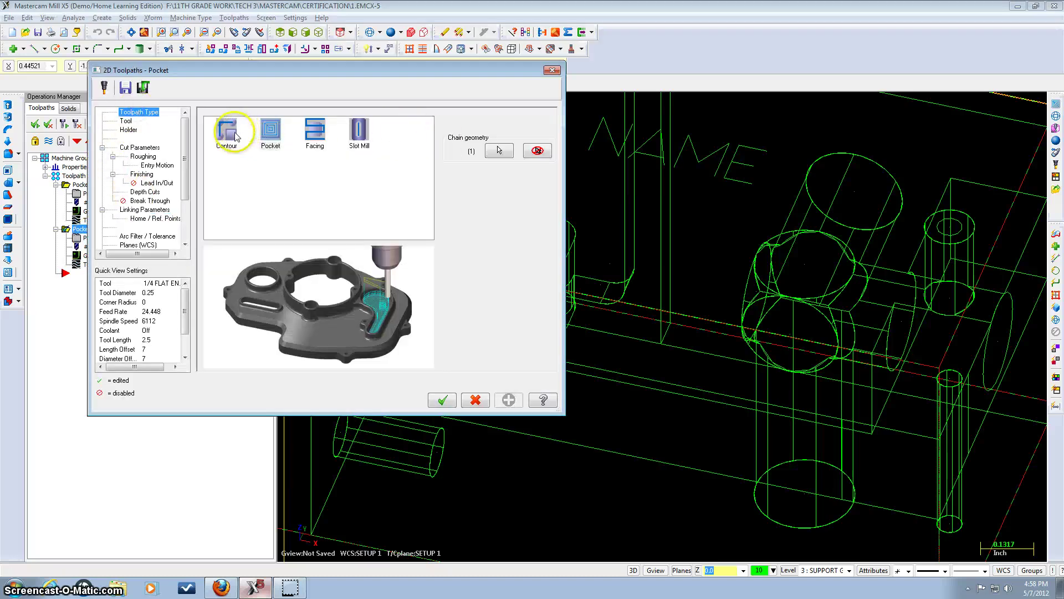
click(126, 120)
click(260, 190)
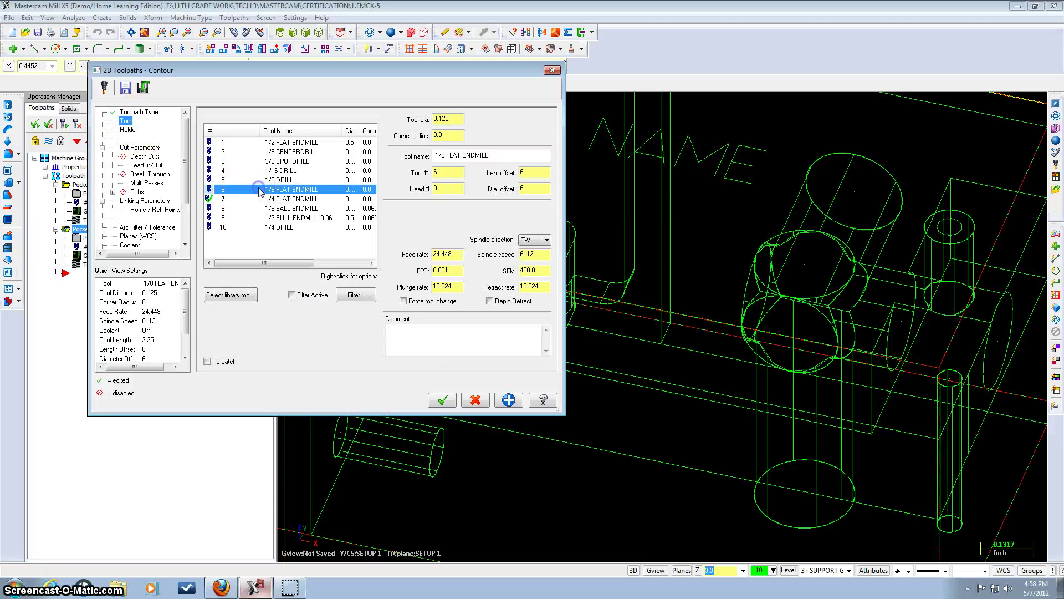
Step: Set the contour's compensation direction to Right in the cut parameters, as specified in the Firefox instruction document
click(138, 147)
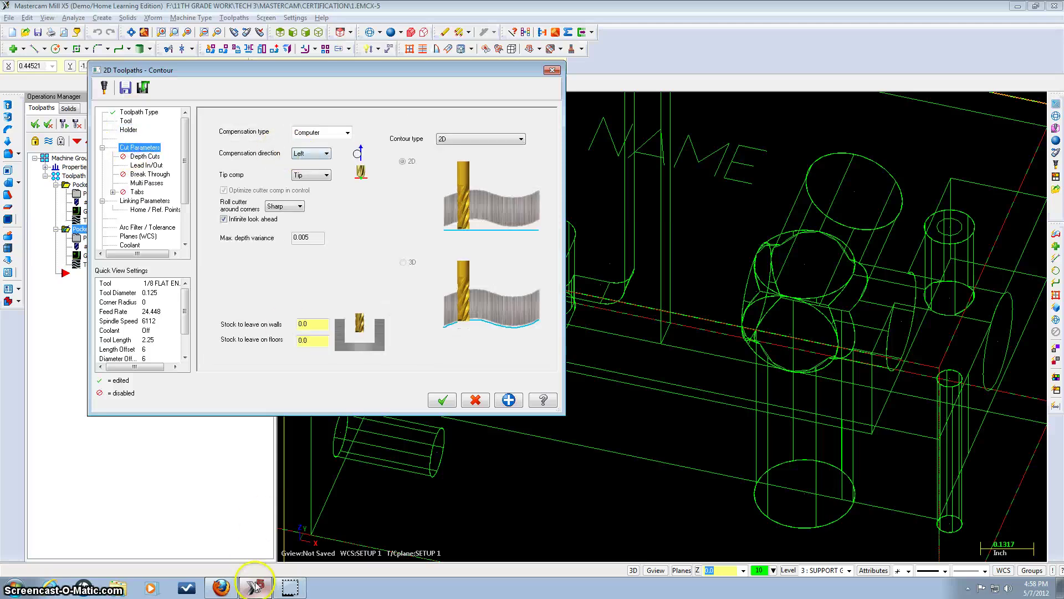
click(223, 588)
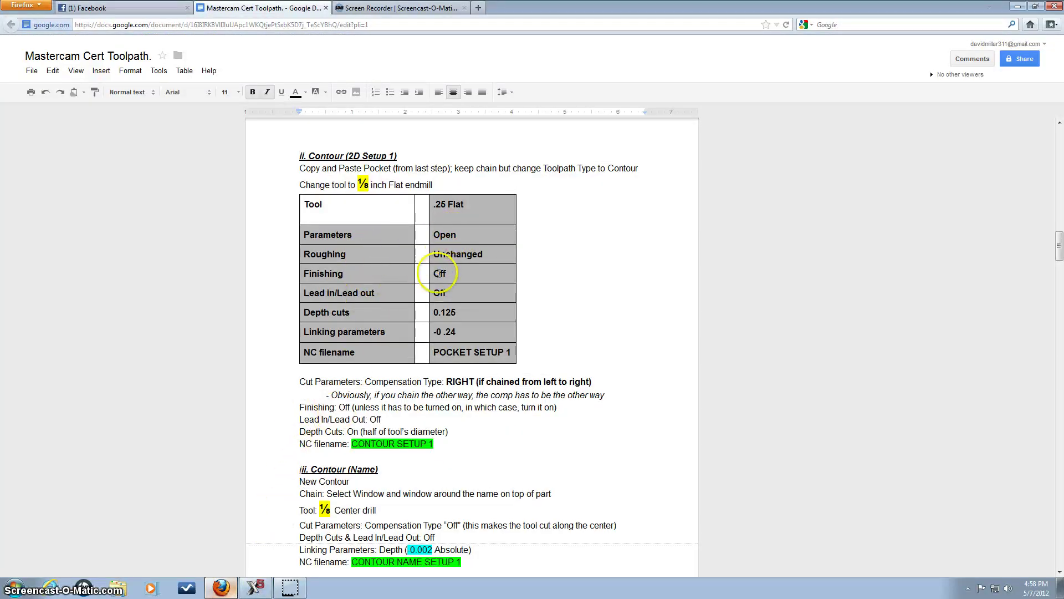
click(269, 589)
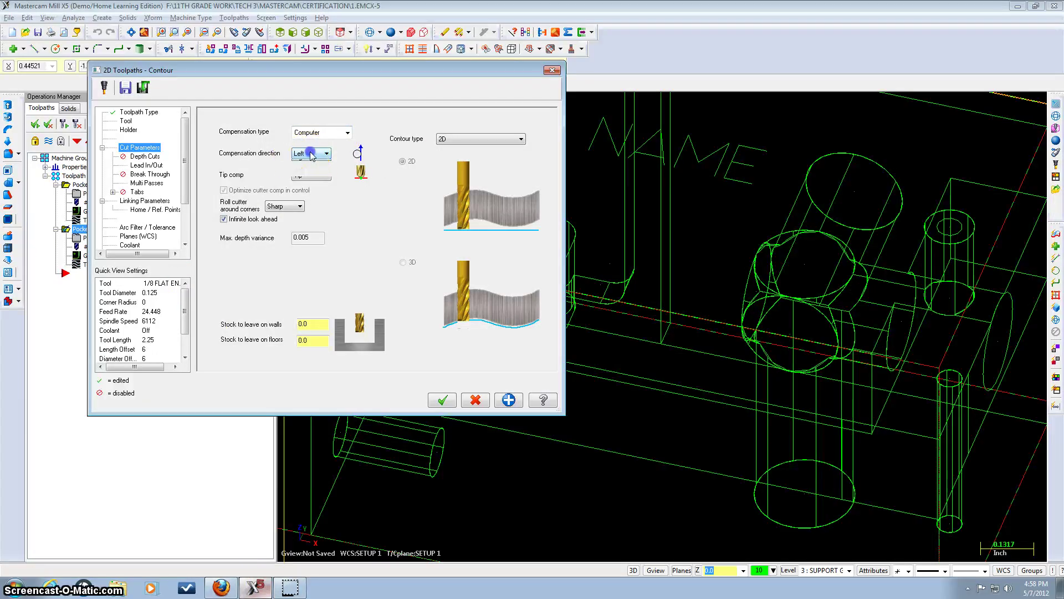
Step: Enable depth cuts with a 0.0625 maximum rough step for the contour and turn off its Lead In/Out
click(149, 156)
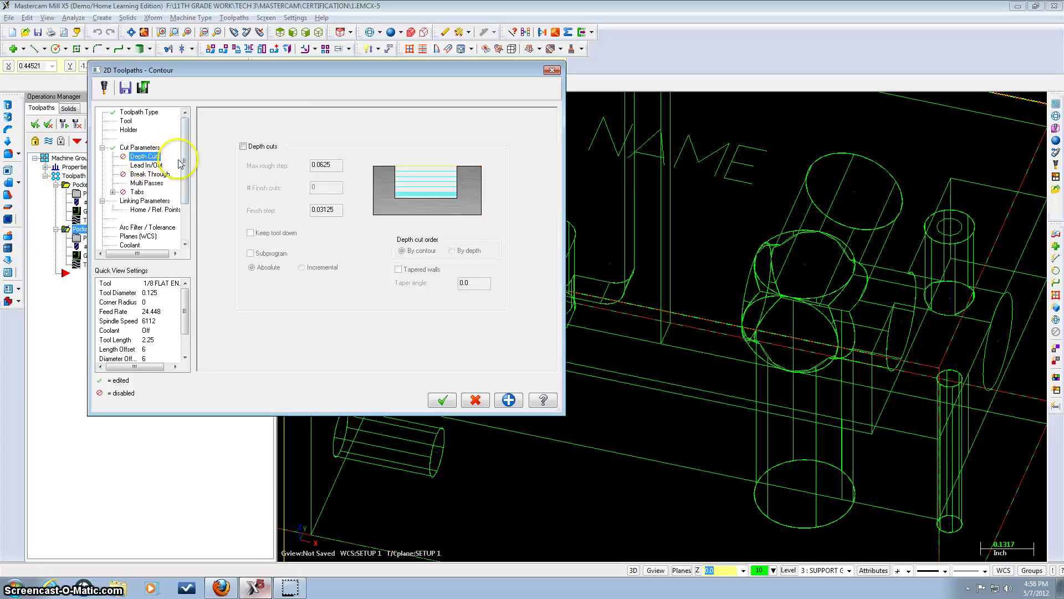
click(242, 146)
click(146, 165)
click(208, 115)
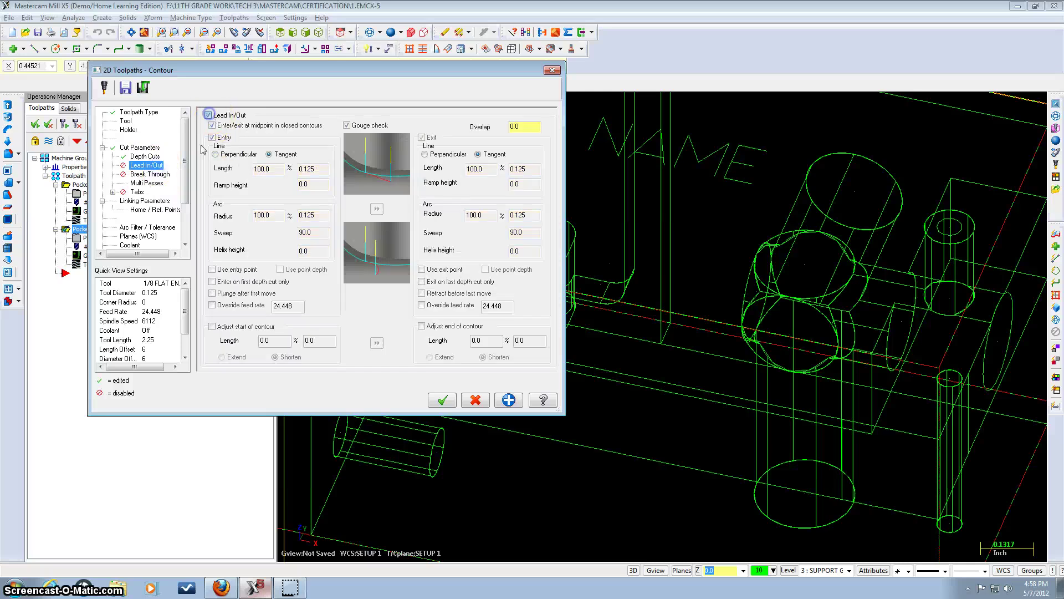
Step: Set the contour's depth to -0.24 by picking a point on the pocket floor, then accept and generate the toolpath
click(144, 200)
click(347, 334)
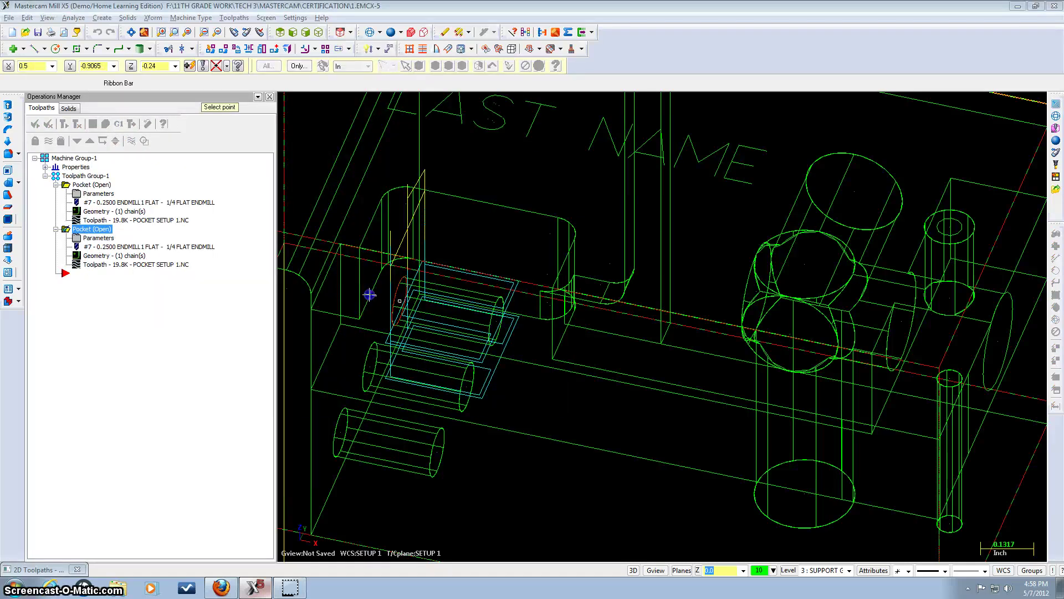
click(370, 295)
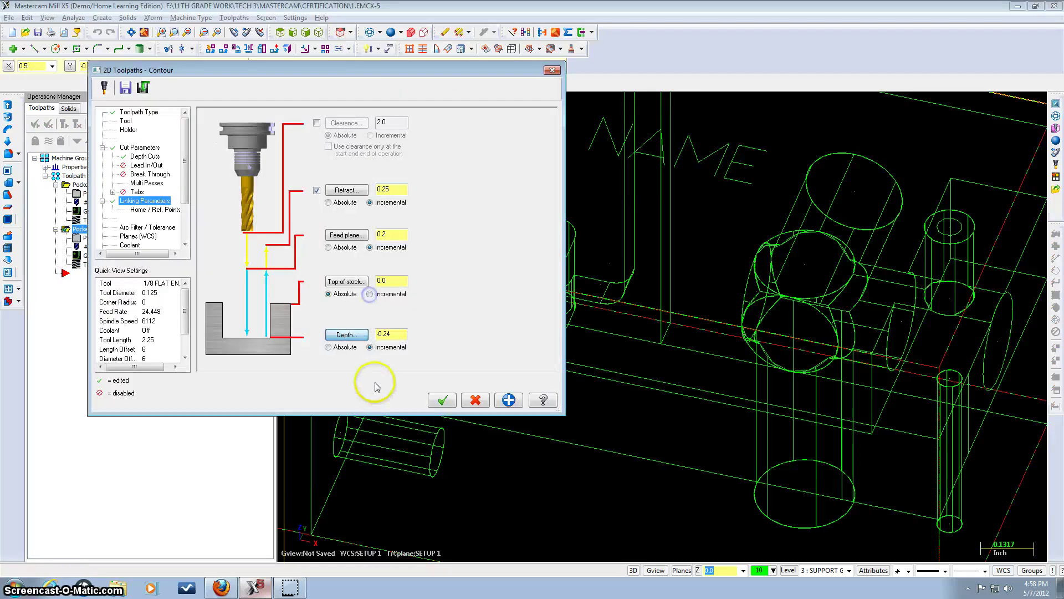
click(445, 400)
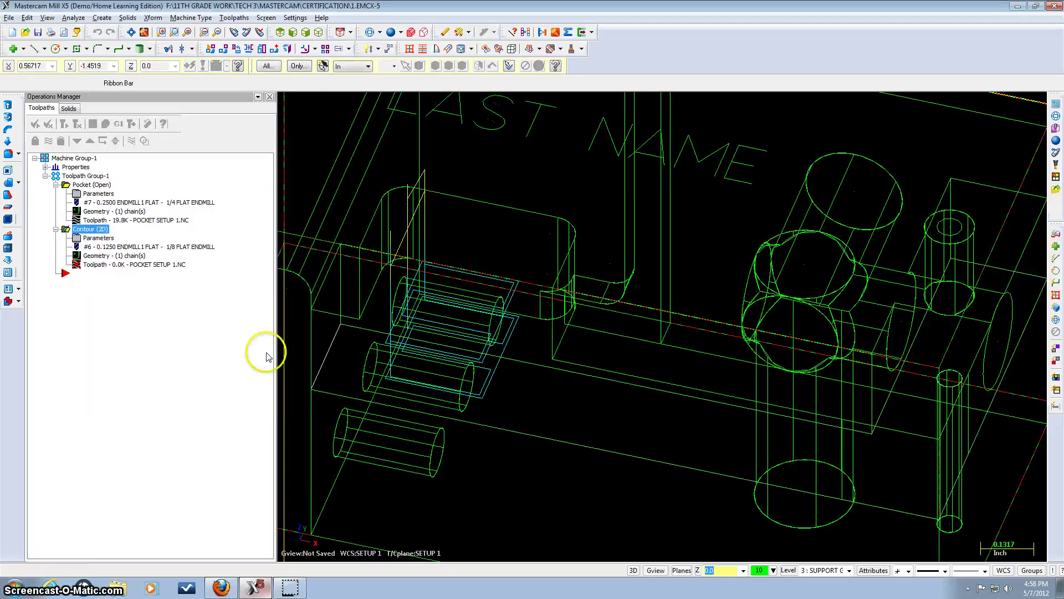
click(78, 125)
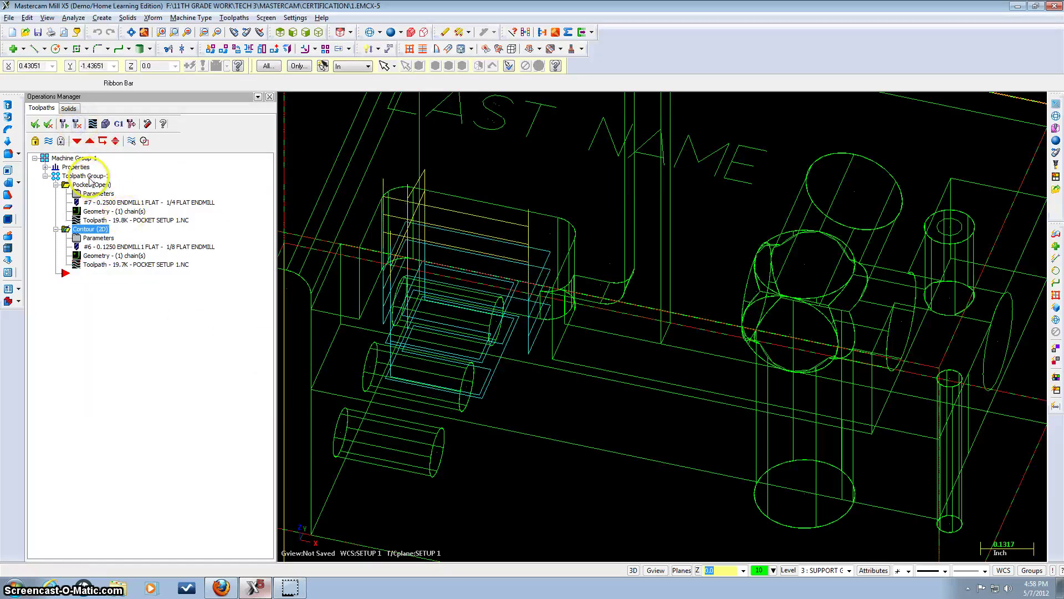
Step: Verify all operations in Toolpath Group-1 with a solid cutting simulation, inspect the finished pocket, and close the verification
click(87, 176)
click(107, 125)
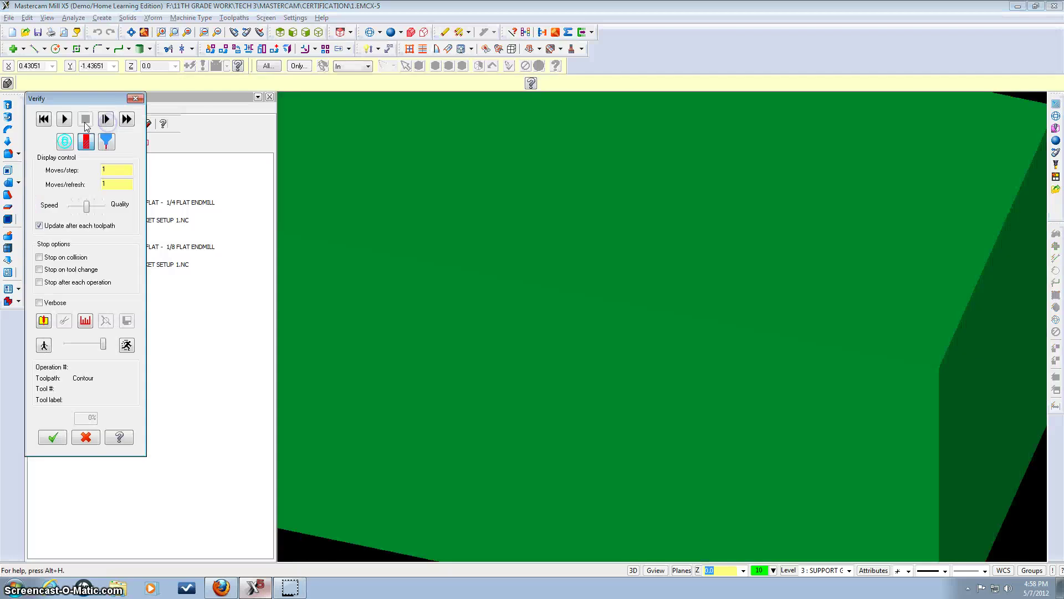
click(67, 119)
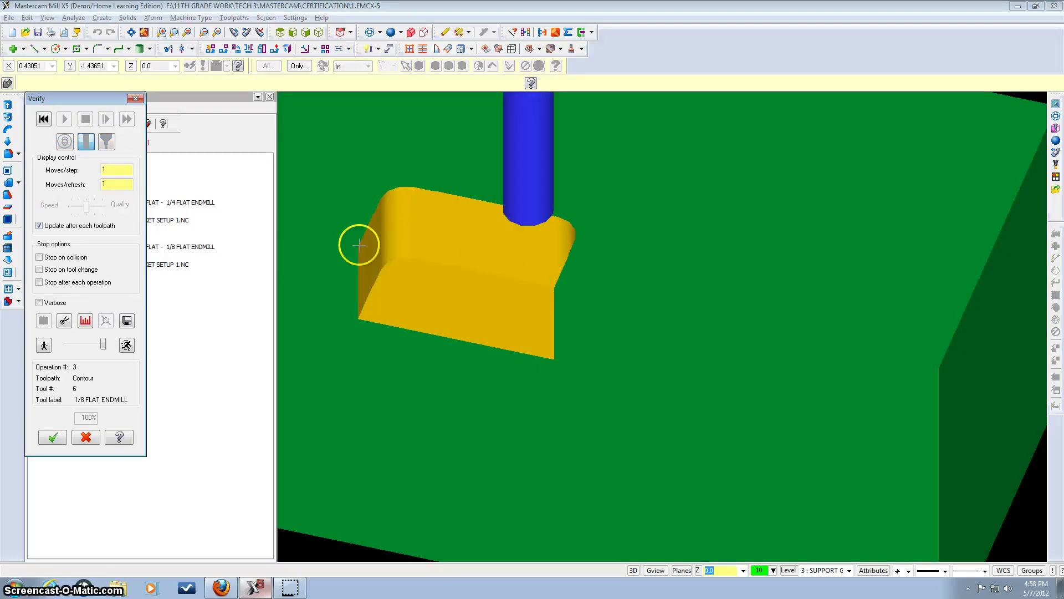
middle_drag(356, 237, 518, 308)
scroll(518, 308, down, 4)
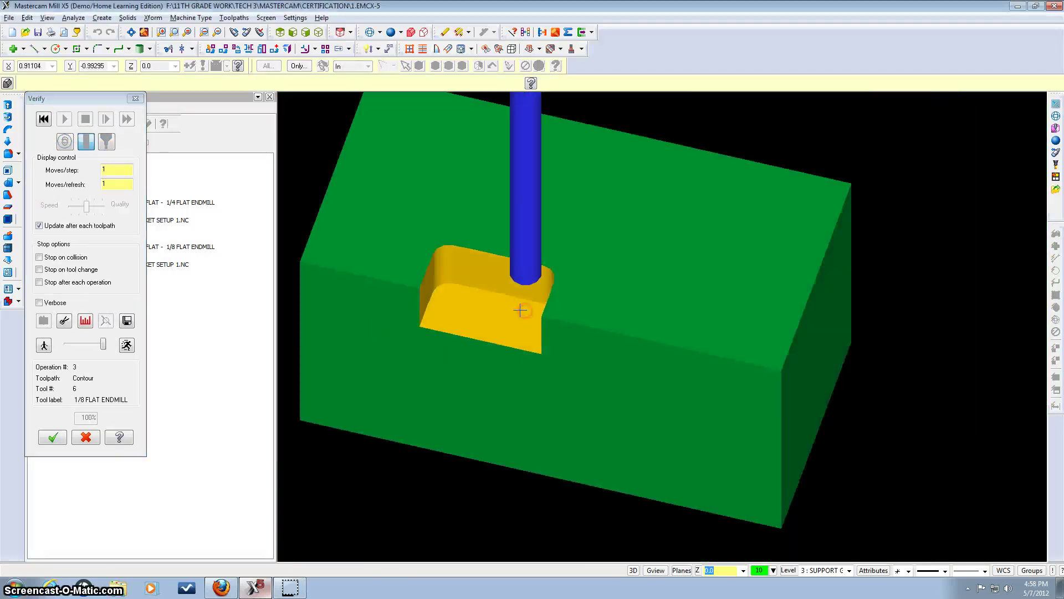
click(55, 437)
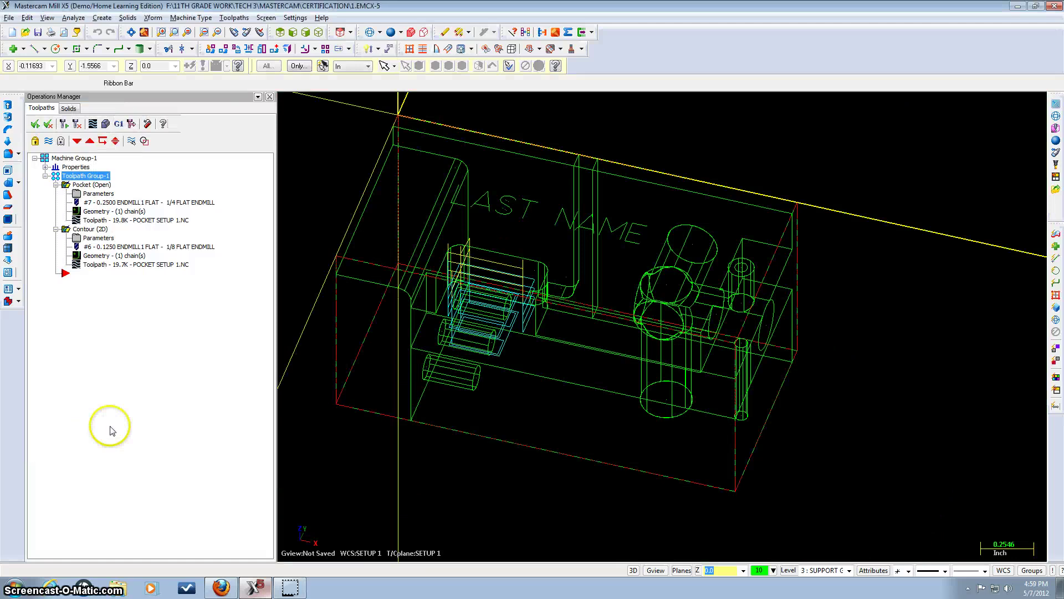
Step: Start a new contour toolpath after the existing operations and window-chain the LAST NAME lettering, starting at the letter L
middle_drag(467, 247, 453, 250)
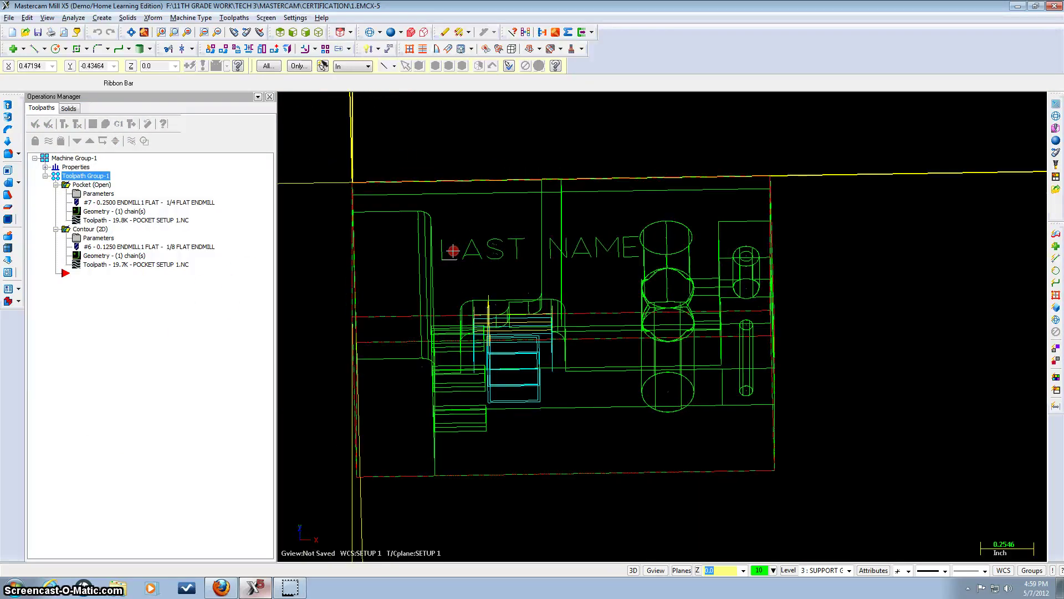
middle_drag(600, 279, 607, 280)
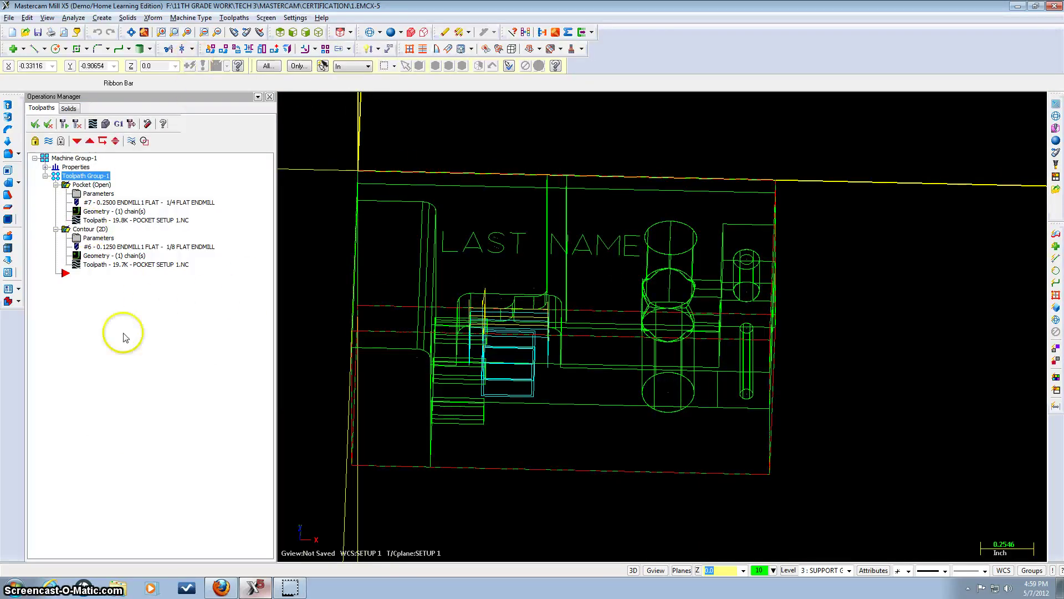
click(103, 275)
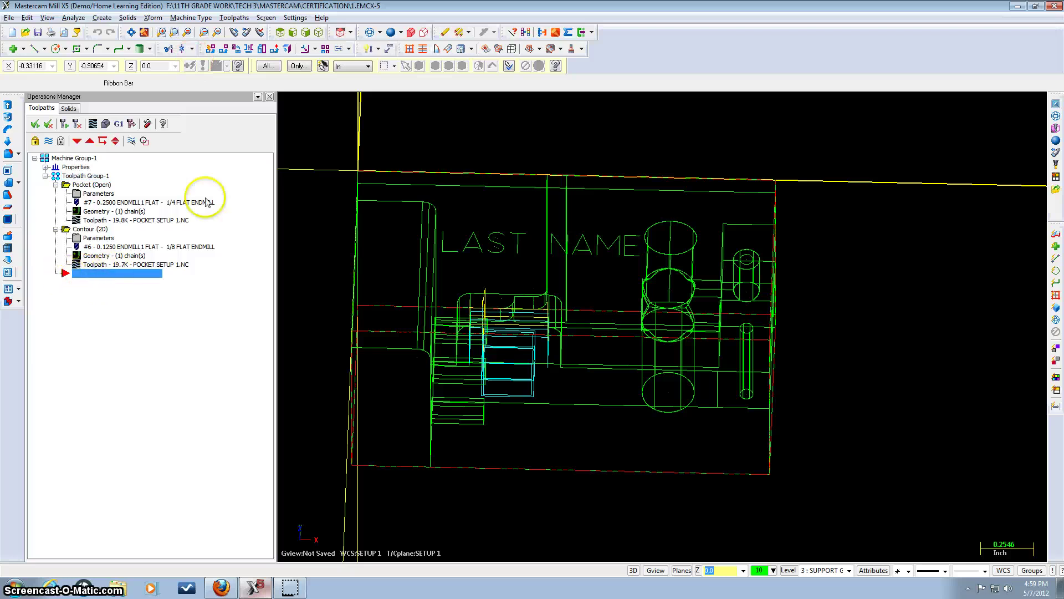
click(234, 18)
click(245, 66)
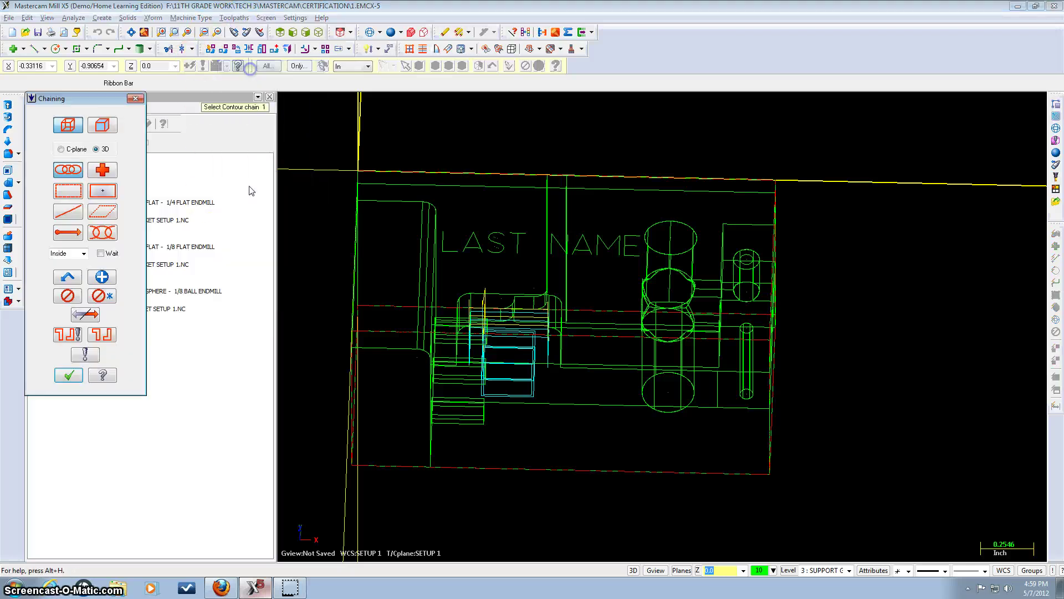
click(73, 193)
scroll(518, 261, up, 1)
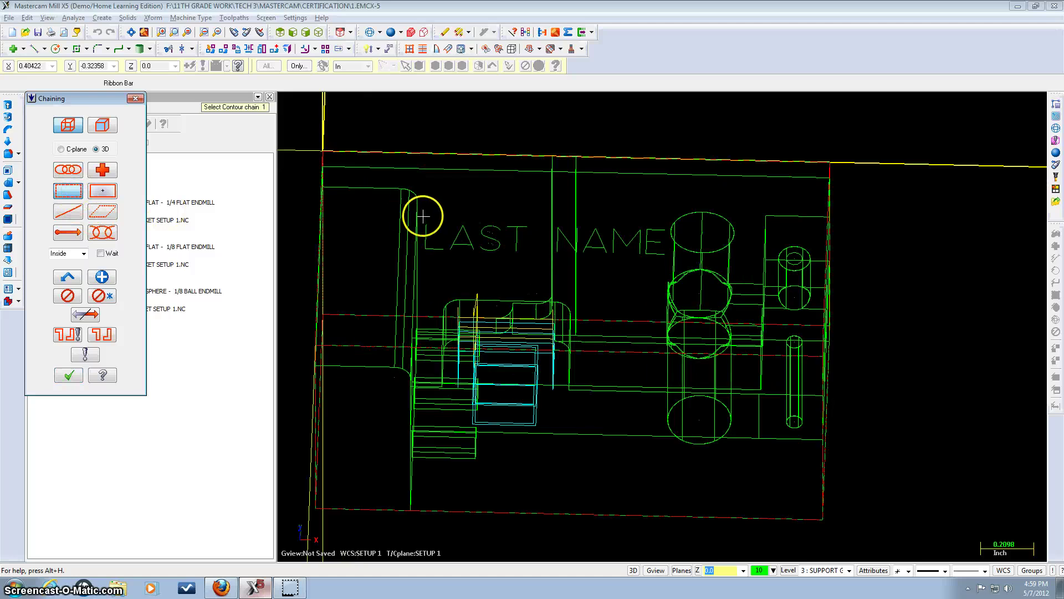
drag(423, 216, 447, 234)
drag(532, 263, 668, 267)
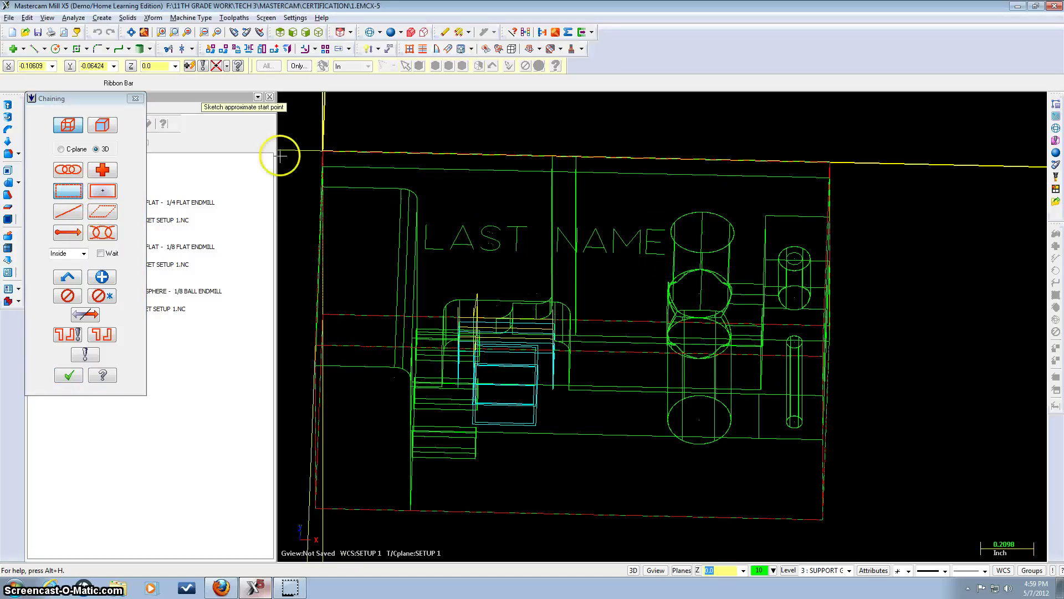
click(426, 225)
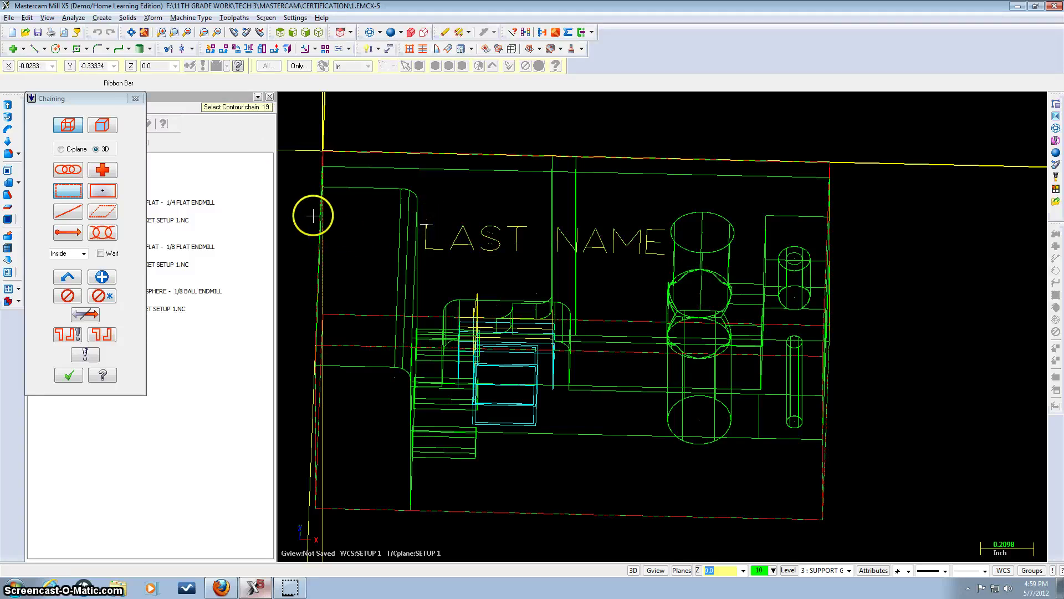
click(66, 378)
Step: Check the Contour (Name) tool in the Firefox instruction document and choose the 1/8 CENTERDRILL for the Mastercam contour
click(127, 121)
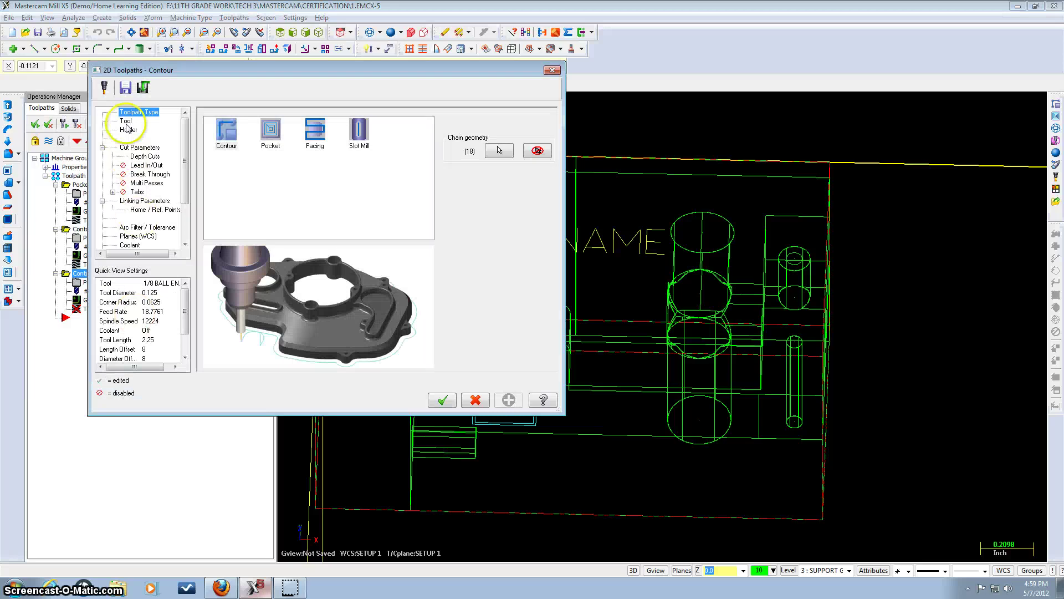
click(224, 588)
scroll(350, 241, down, 8)
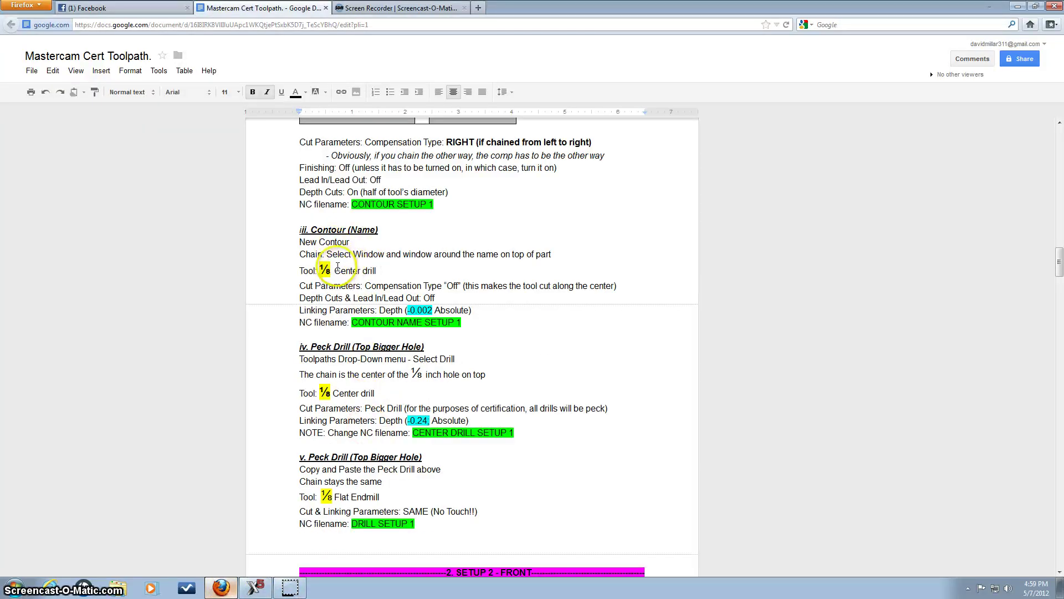
click(255, 587)
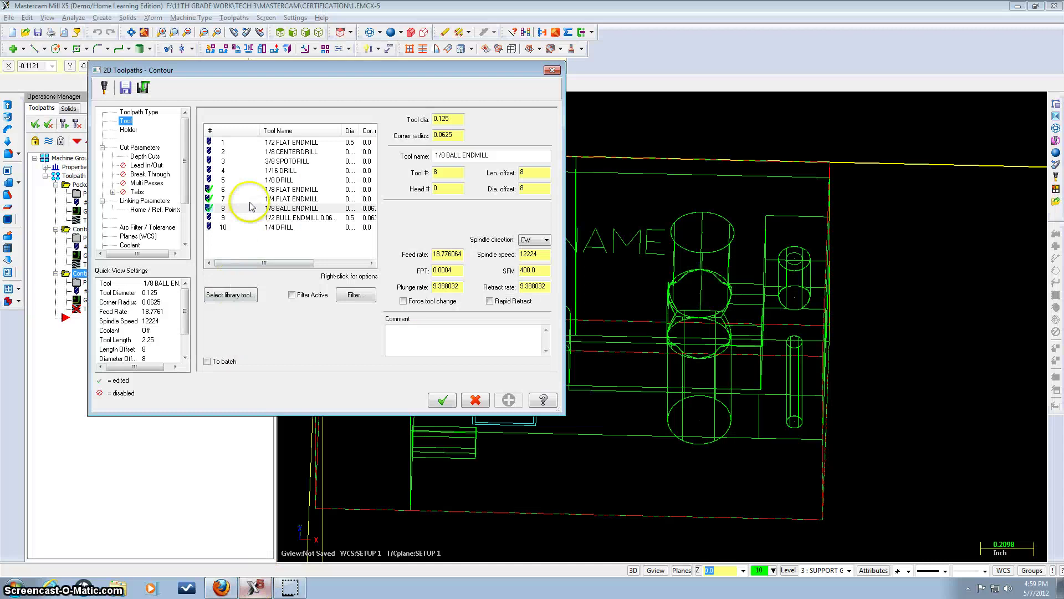
click(253, 153)
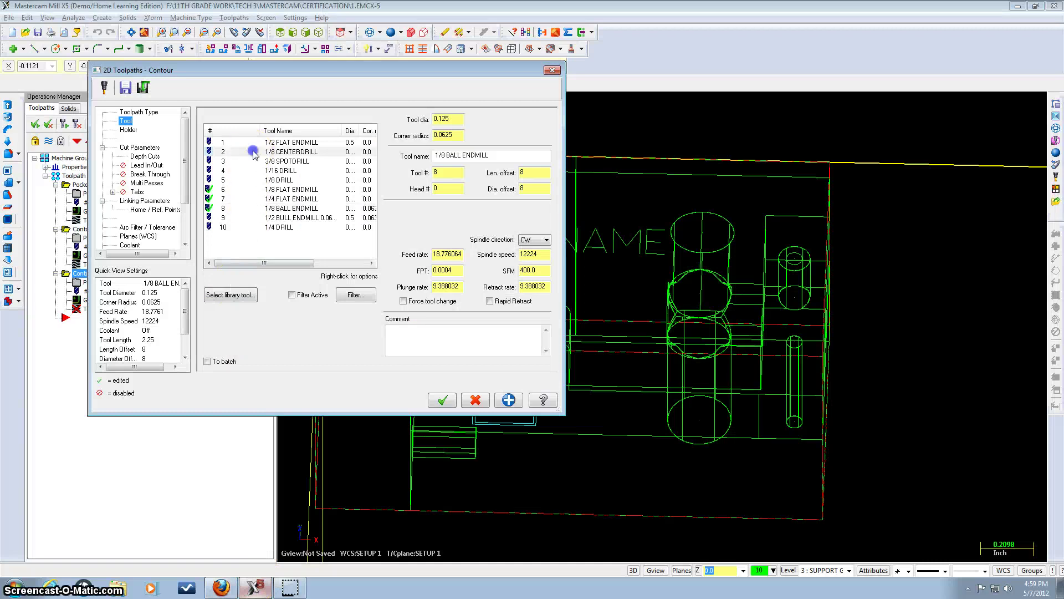
Step: Set the name contour's compensation type to Off, consulting the cut parameters in the Firefox instruction document
click(148, 147)
click(221, 587)
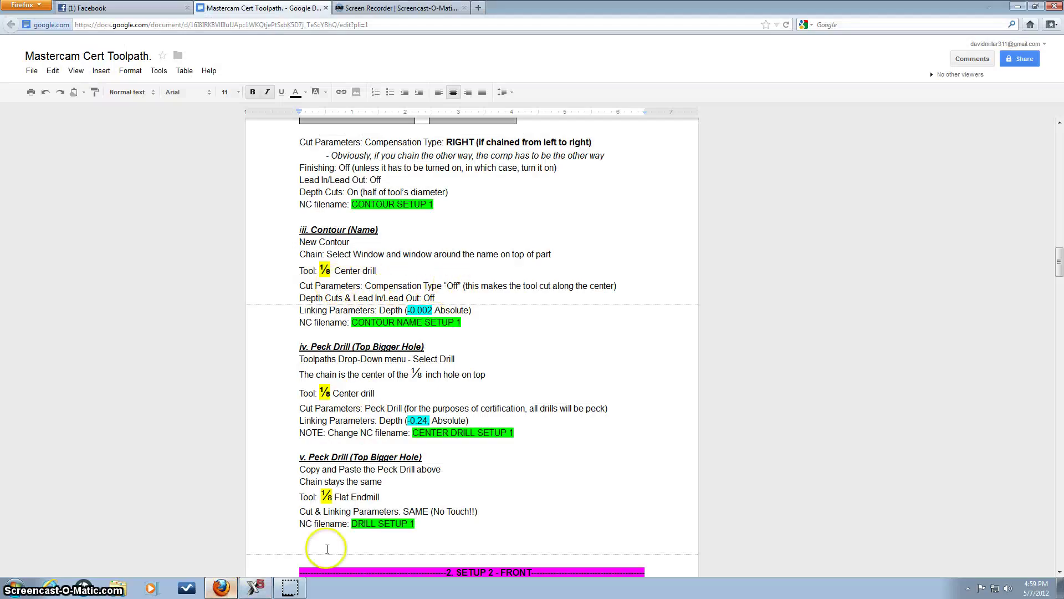
click(256, 587)
click(347, 132)
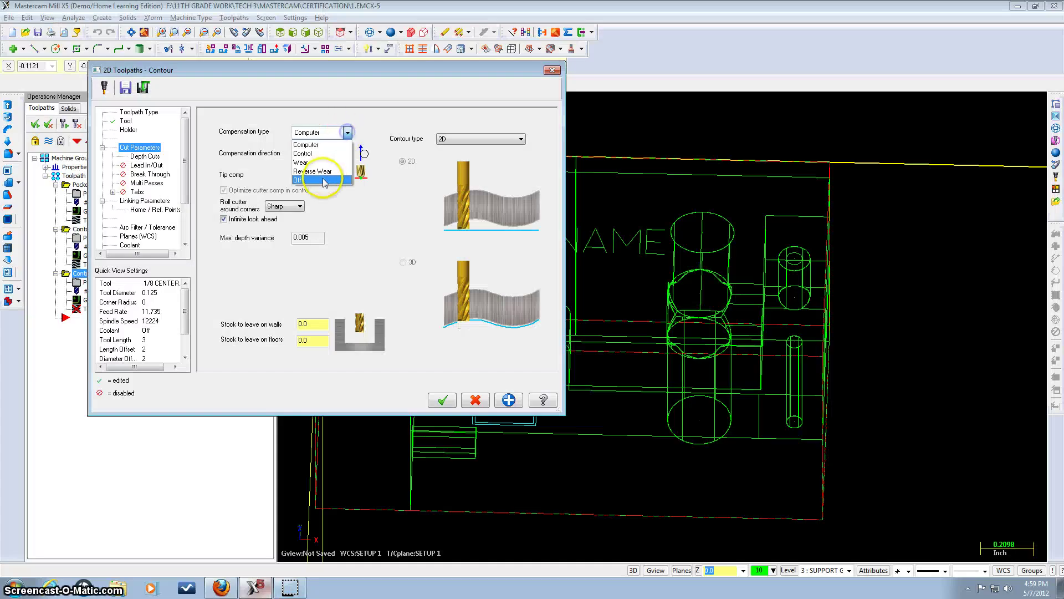
click(322, 178)
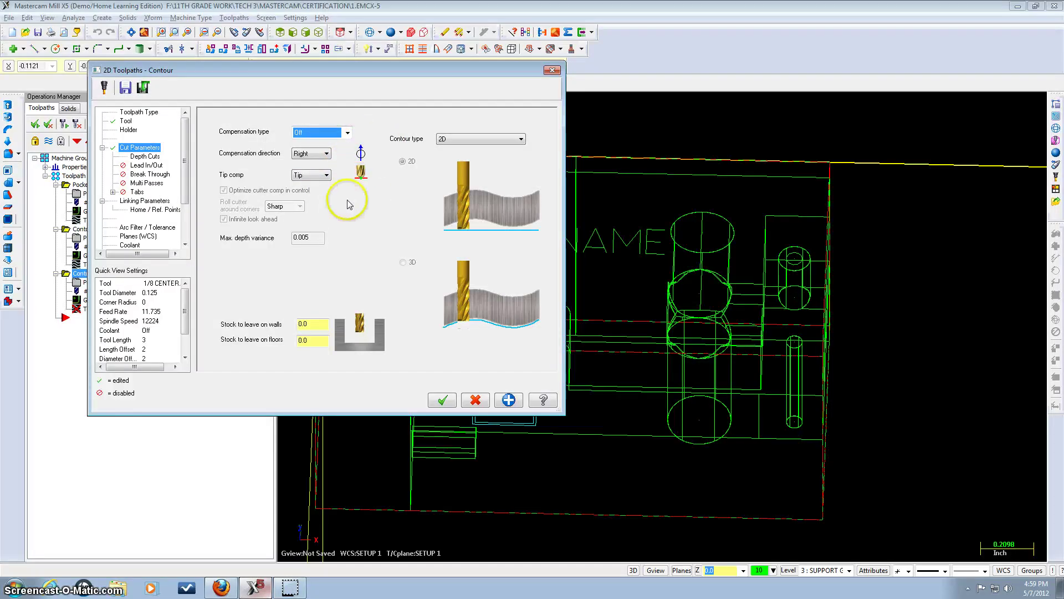
Step: Turn off depth cuts for the name contour and check its Lead In/Out setting
click(145, 156)
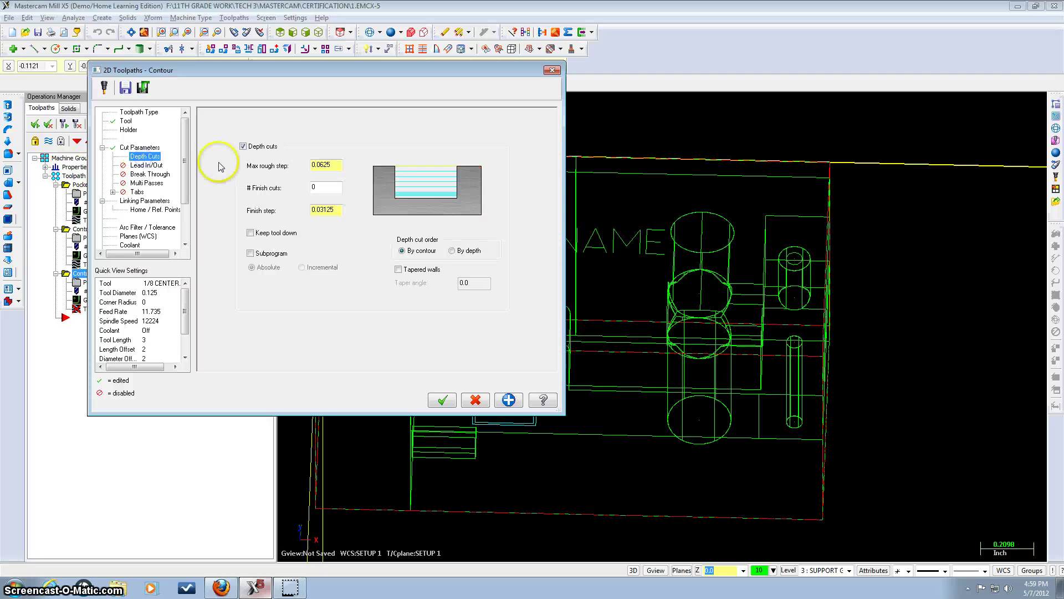
click(242, 146)
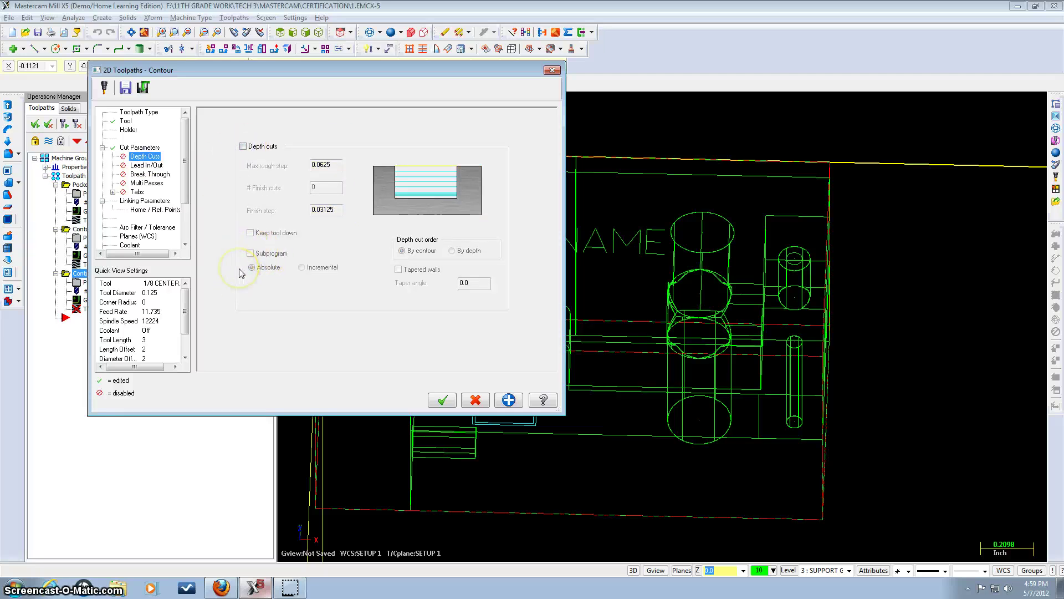
click(146, 166)
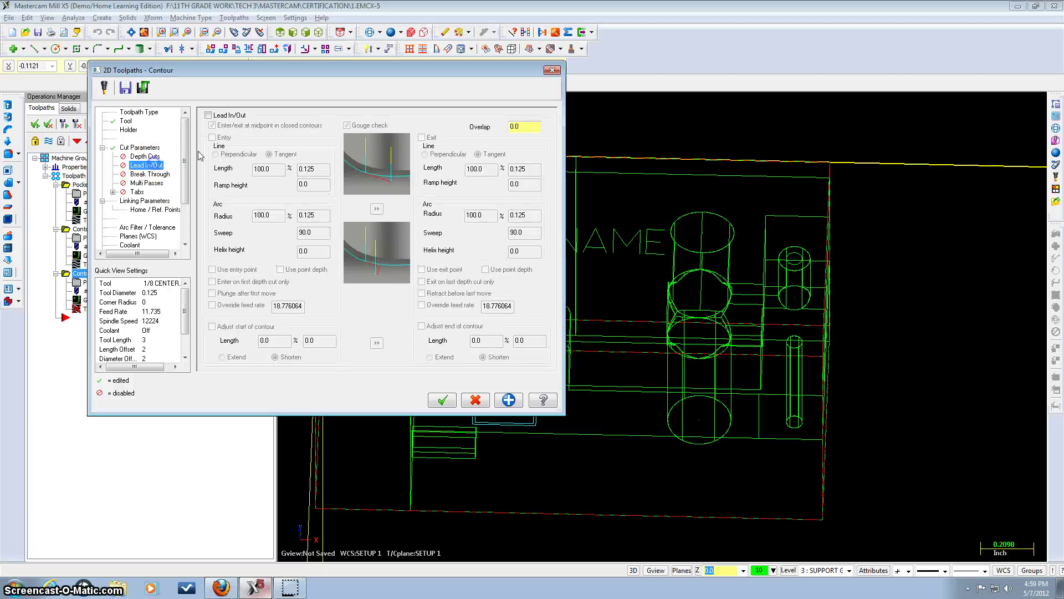
Step: Set the name contour's depth to -0.002, compare it with the Firefox instruction document, and generate the toolpath
click(138, 201)
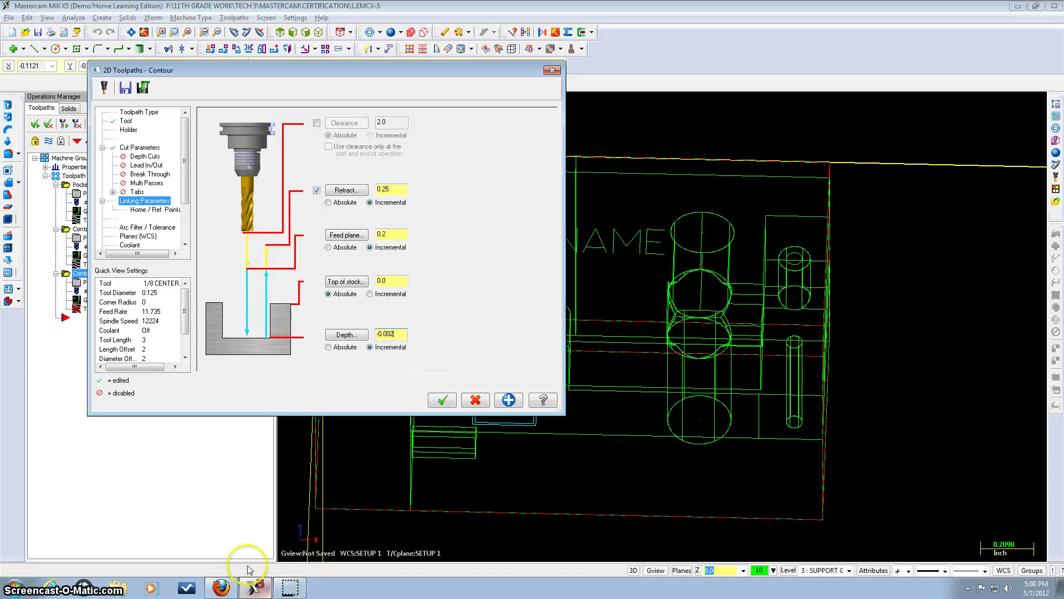
click(225, 586)
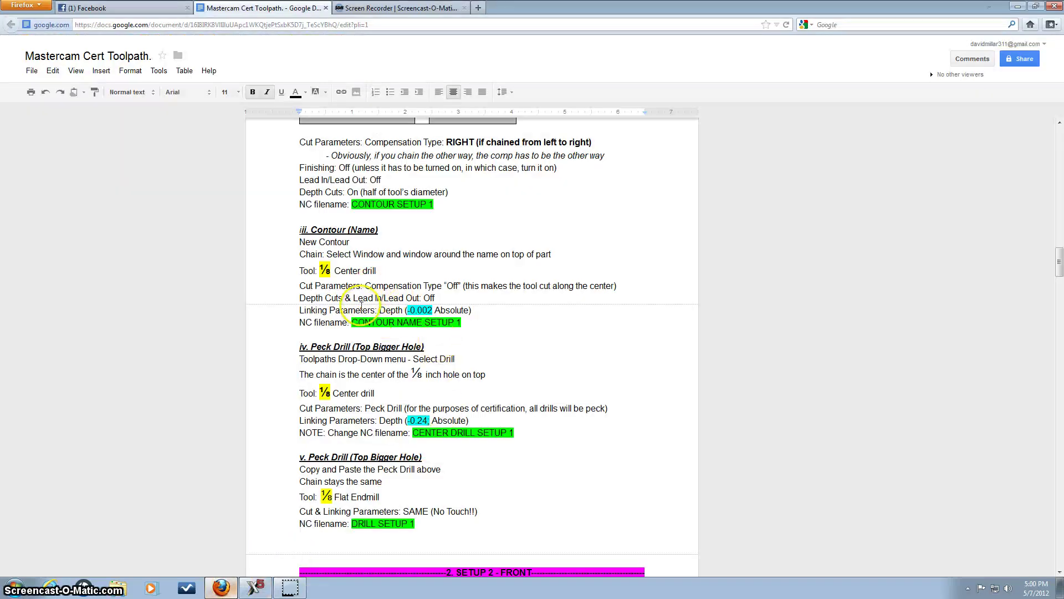
click(255, 586)
click(444, 399)
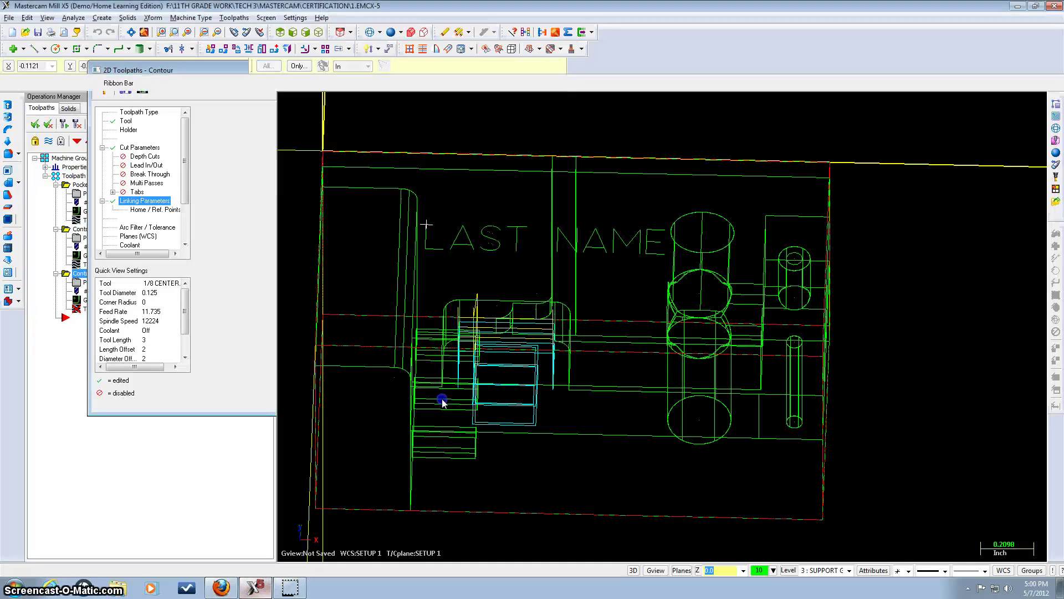
Step: Verify the name contour with a solid cutting simulation and close the verification
click(106, 124)
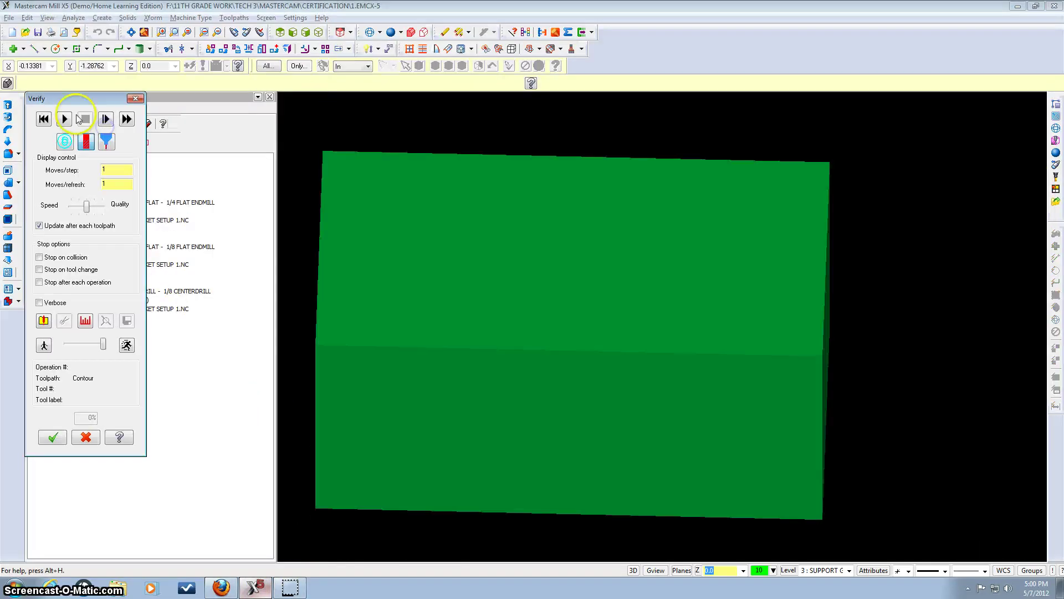
click(66, 119)
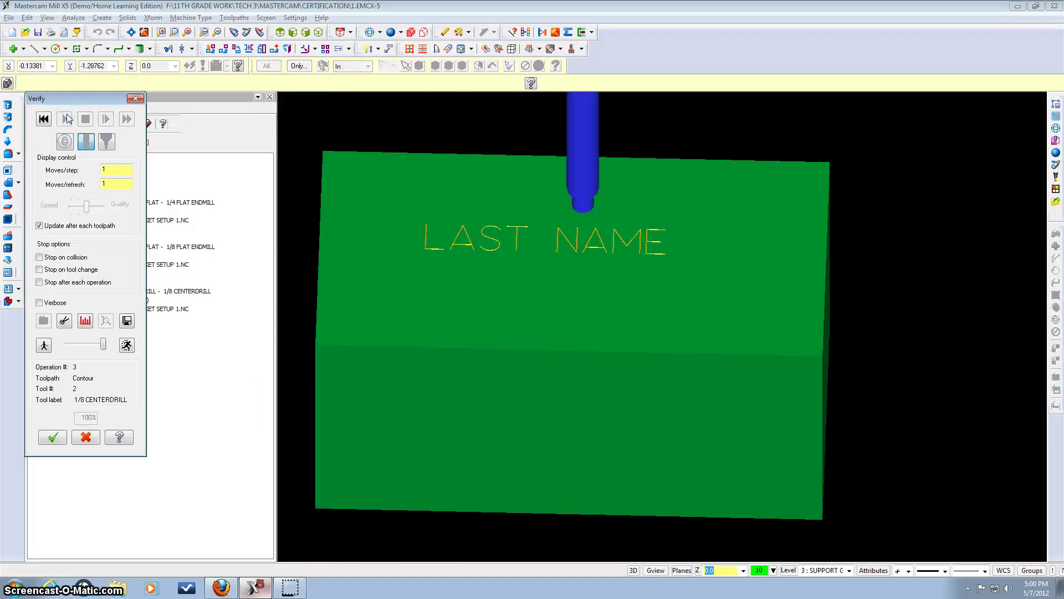
click(54, 438)
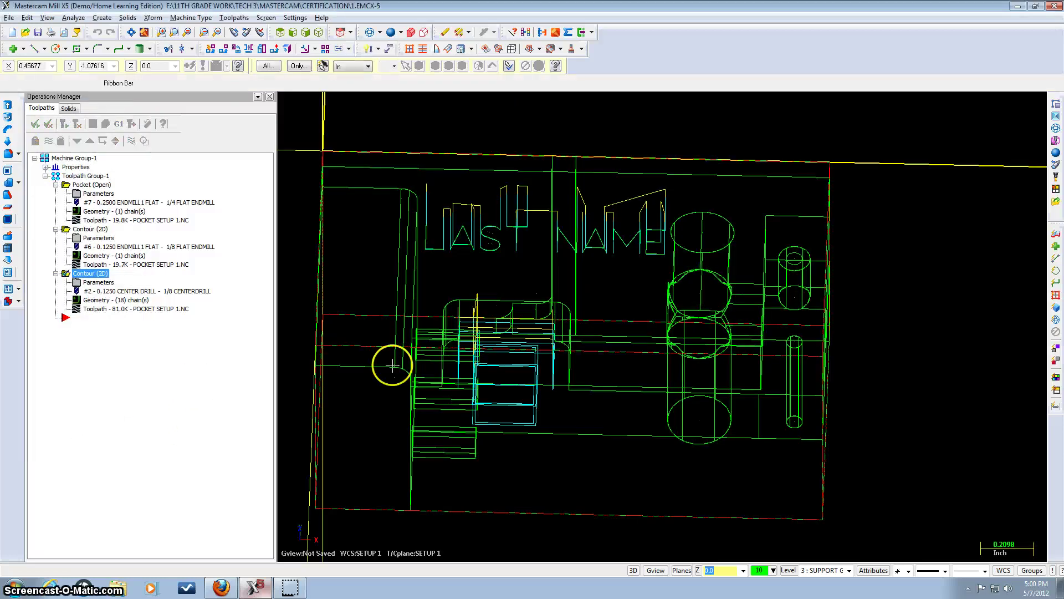
Step: Start a drill toolpath after the name contour and use the center of the larger top hole as its drill point
middle_drag(580, 285, 602, 290)
scroll(834, 285, up, 3)
scroll(833, 285, up, 4)
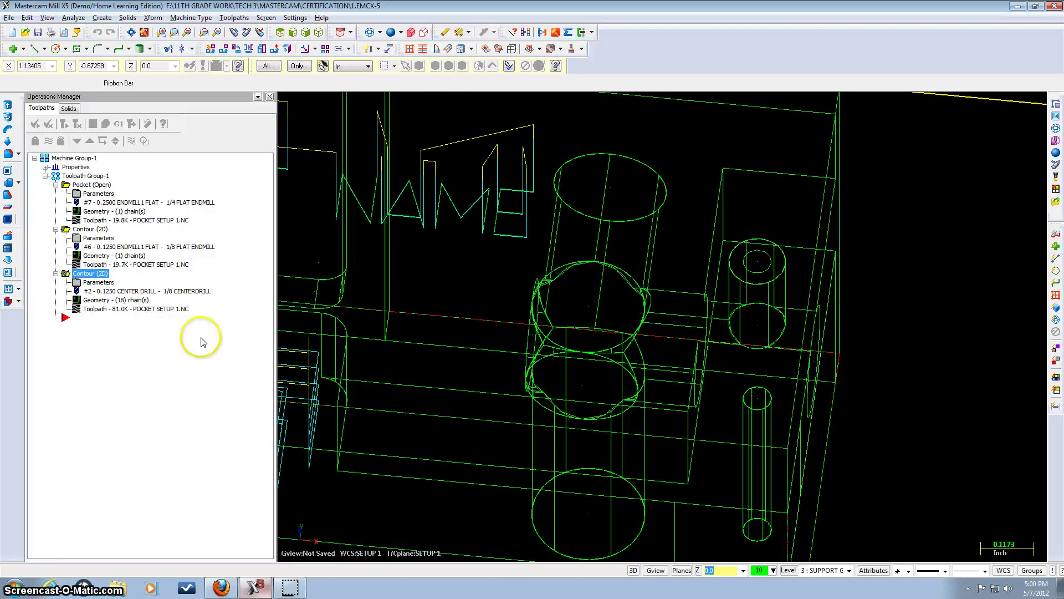
click(94, 320)
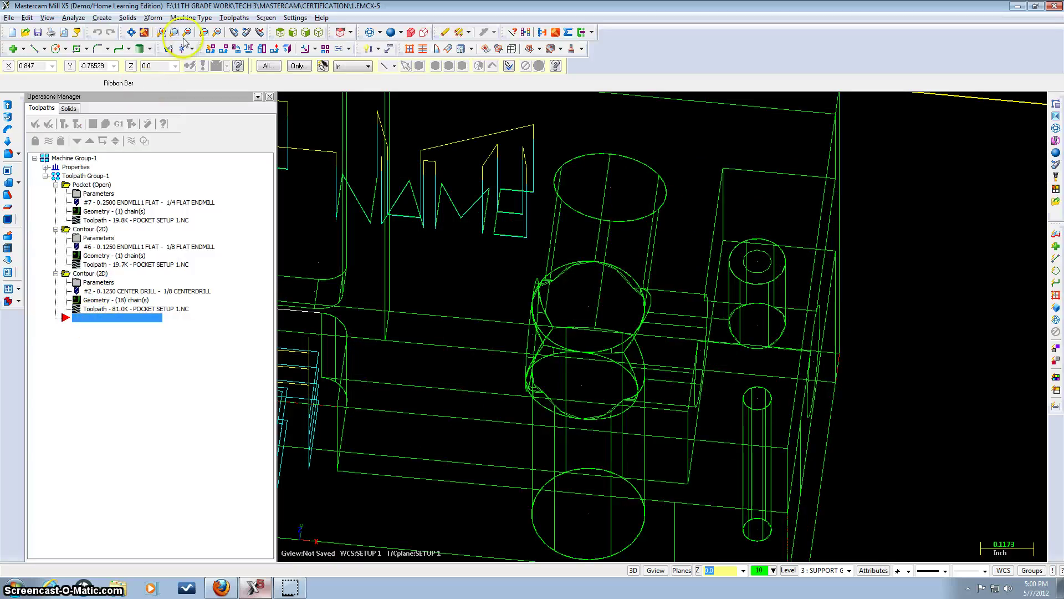
click(226, 18)
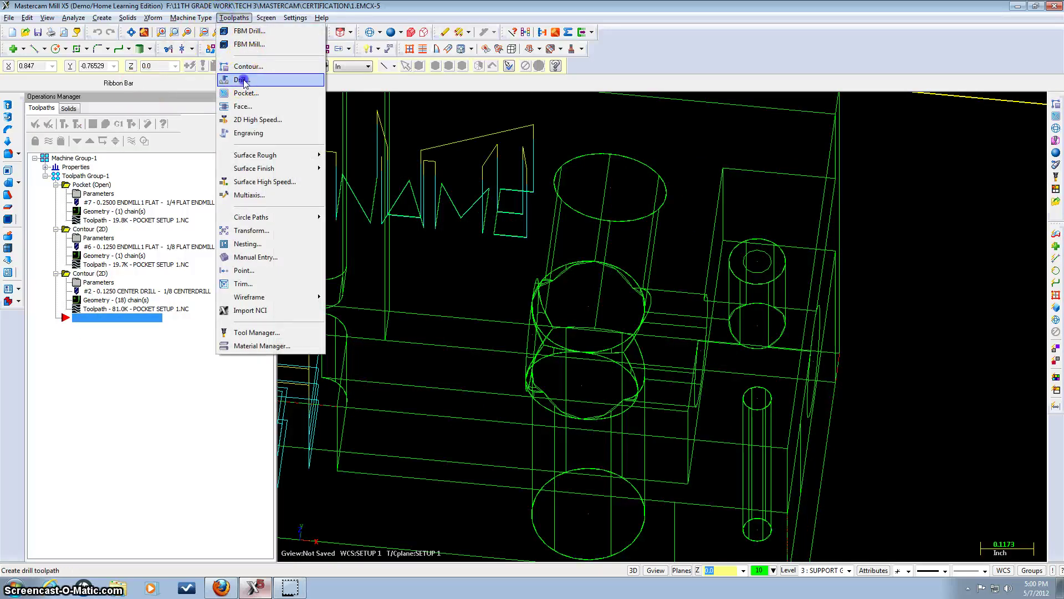
click(243, 79)
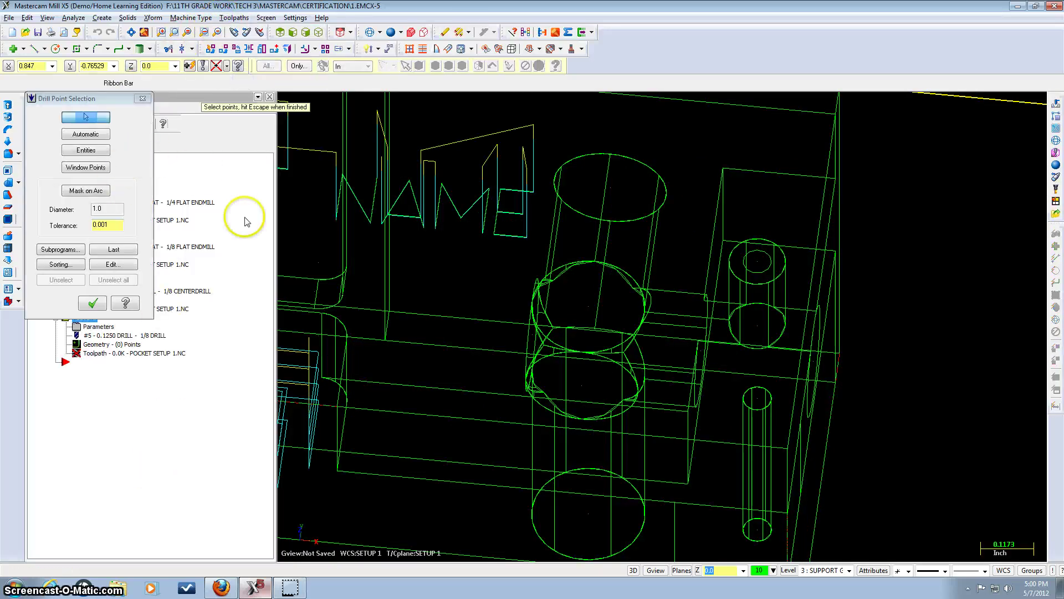
scroll(781, 256, up, 4)
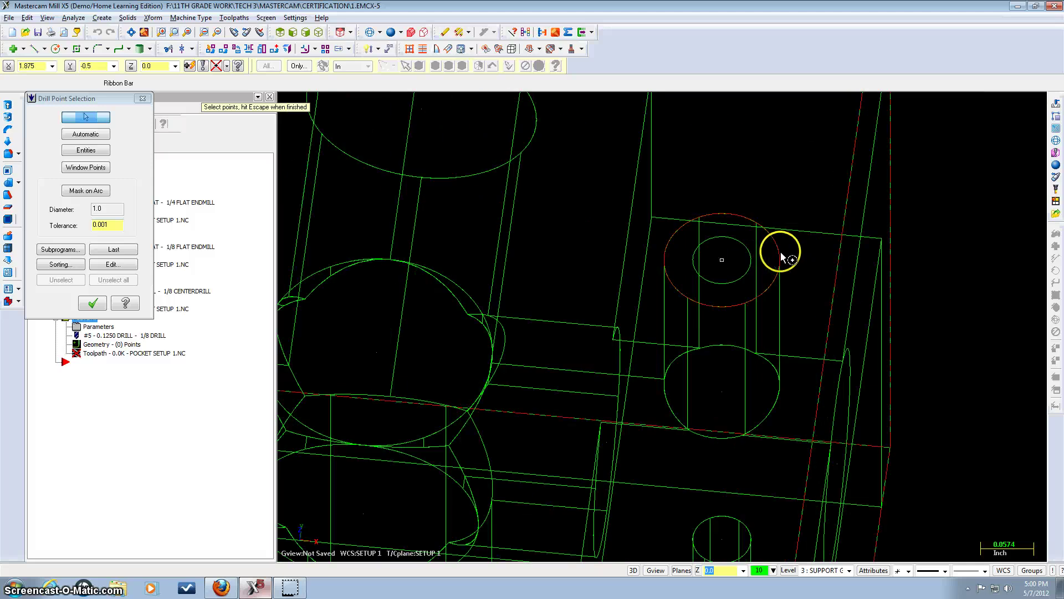
click(722, 259)
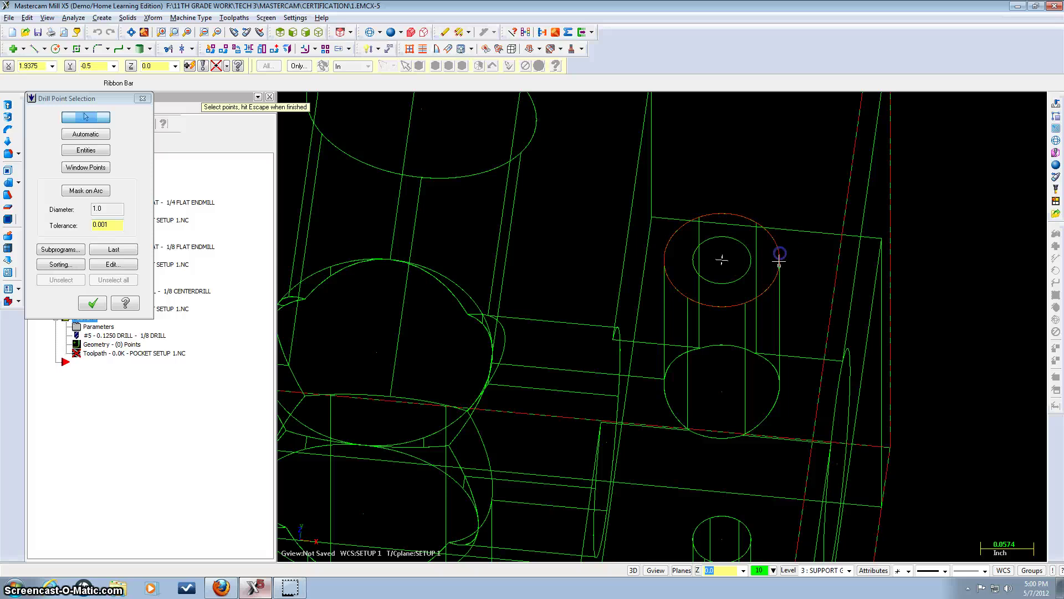
click(99, 304)
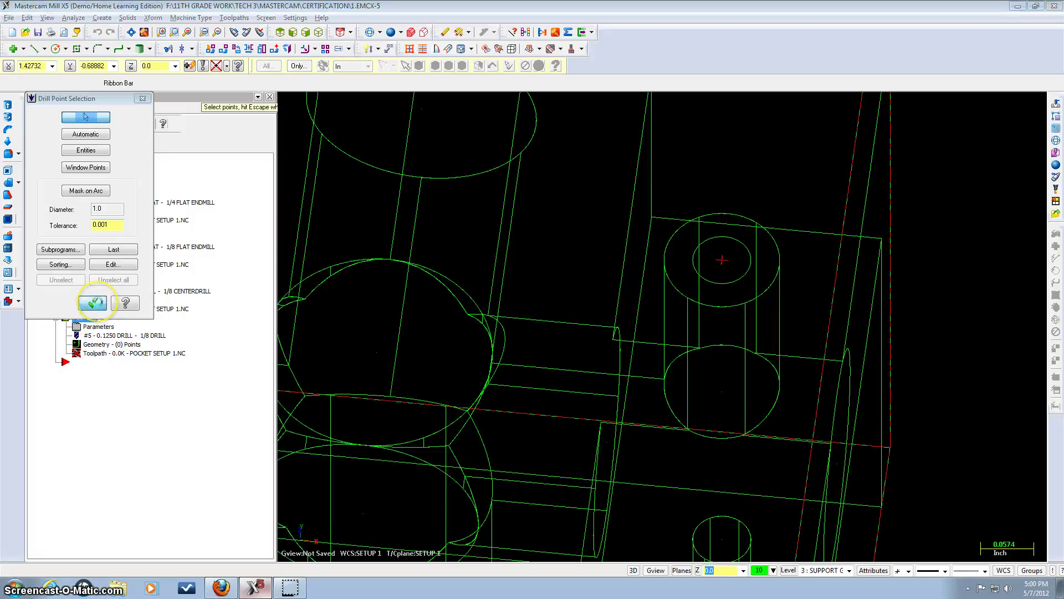
Step: Look up the Peck Drill tool in the Firefox instruction document and choose the 1/8 CENTERDRILL for the Mastercam drill operation
click(125, 126)
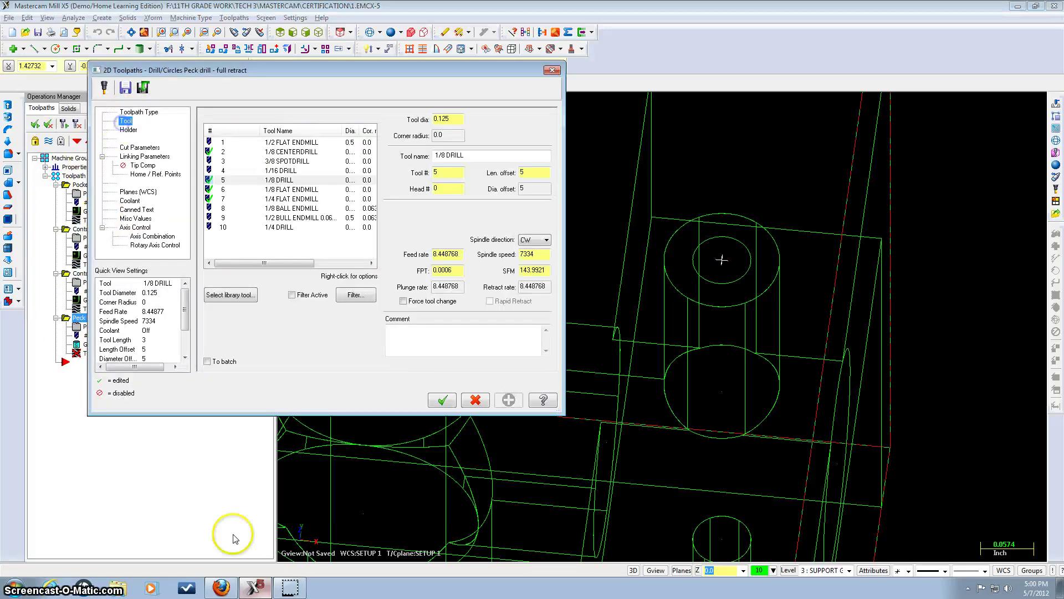
click(221, 587)
scroll(474, 344, down, 3)
scroll(474, 343, down, 5)
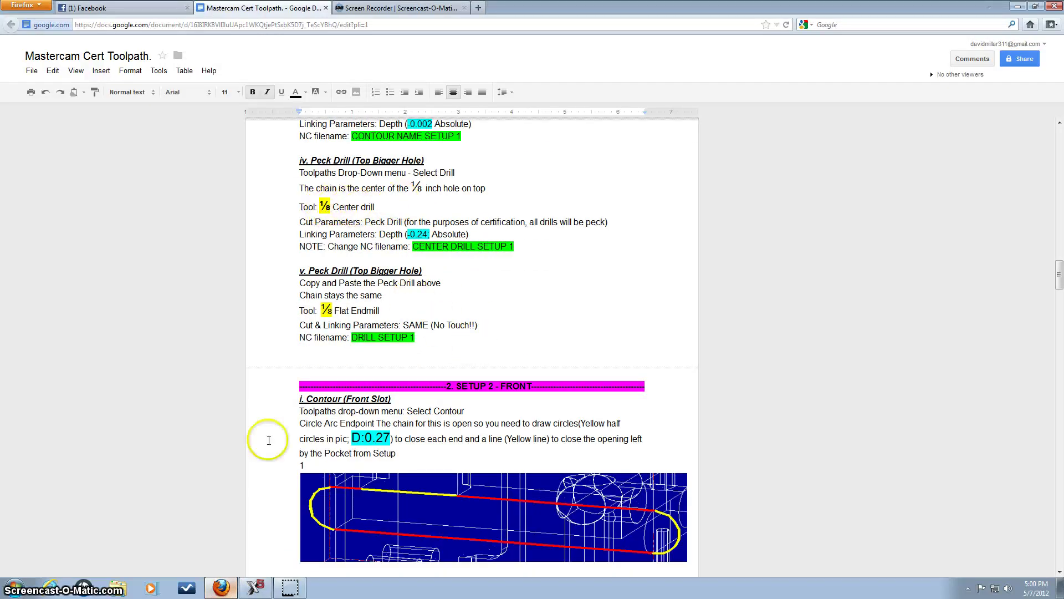
click(255, 586)
click(289, 152)
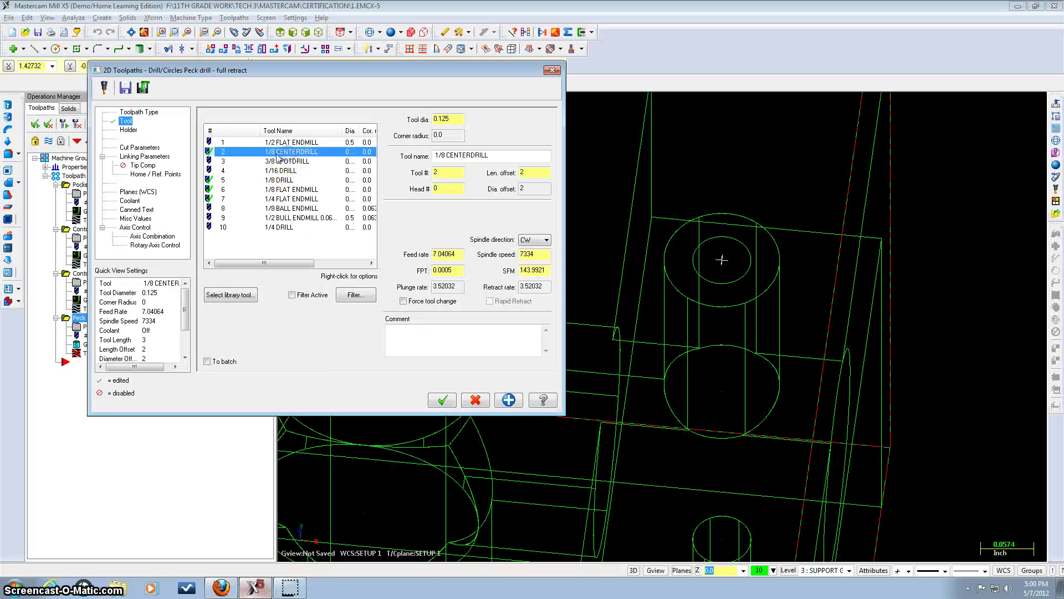
Step: Set the drill operation's cycle to Peck Drill in the cut parameters
click(151, 148)
click(357, 124)
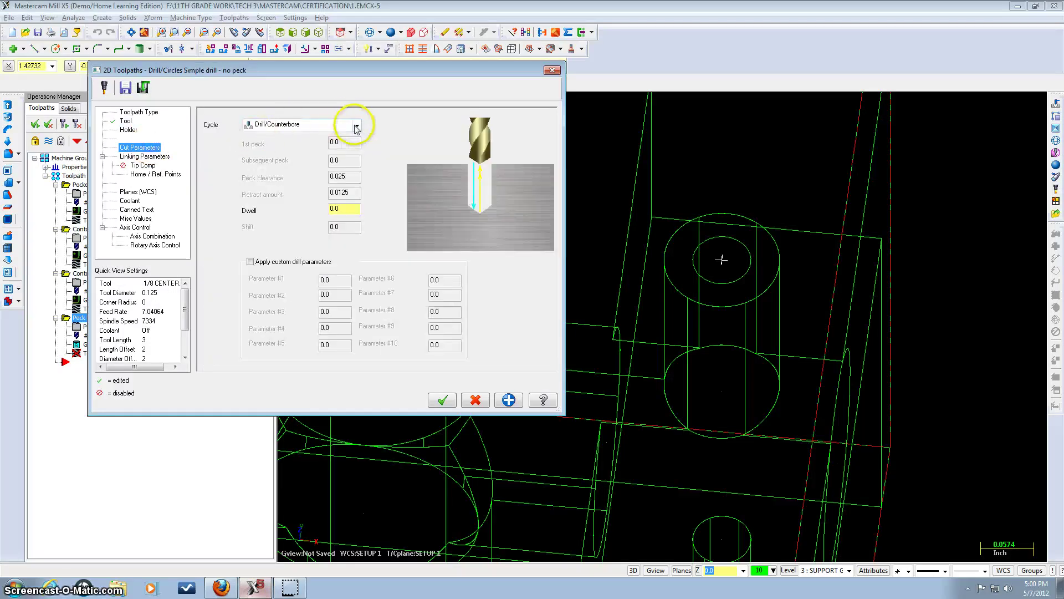
click(334, 142)
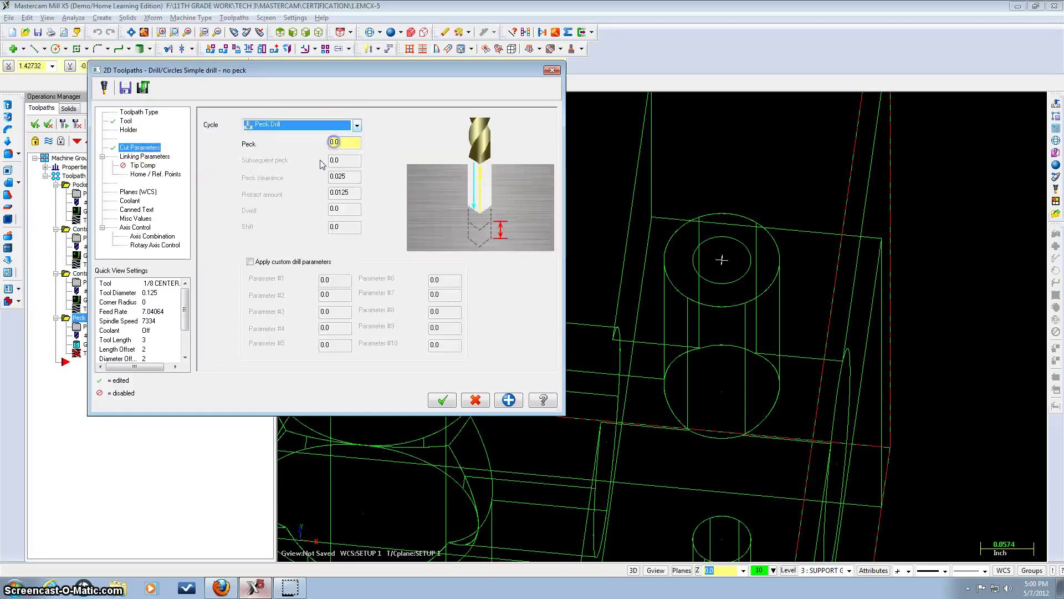
Step: Look up the peck drill depth in the Firefox document, set Mastercam's drill depth to -0.24 absolute from the hole's bottom center, and accept the operation
click(153, 158)
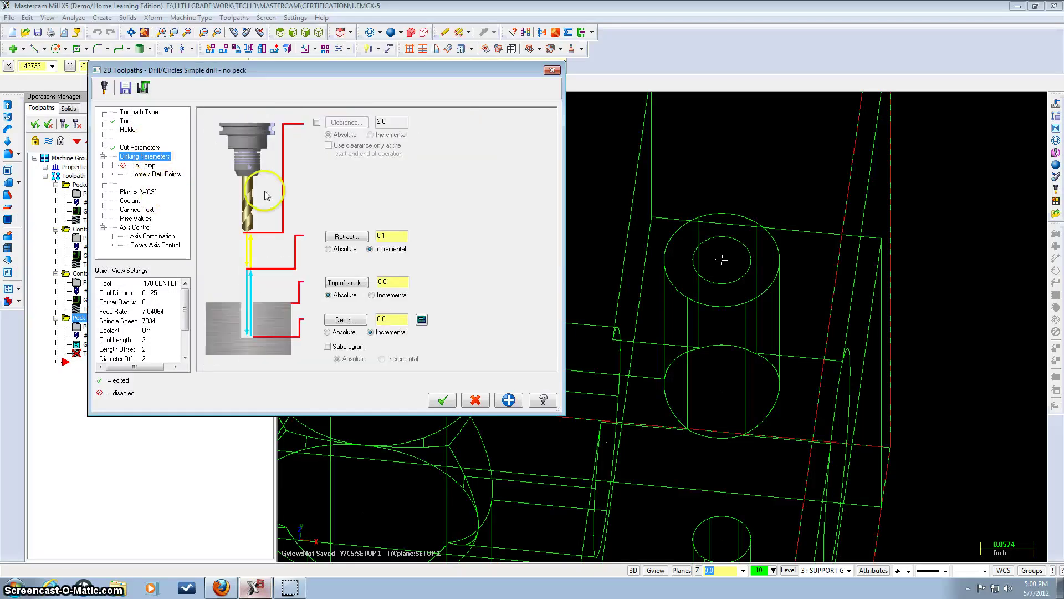
click(221, 587)
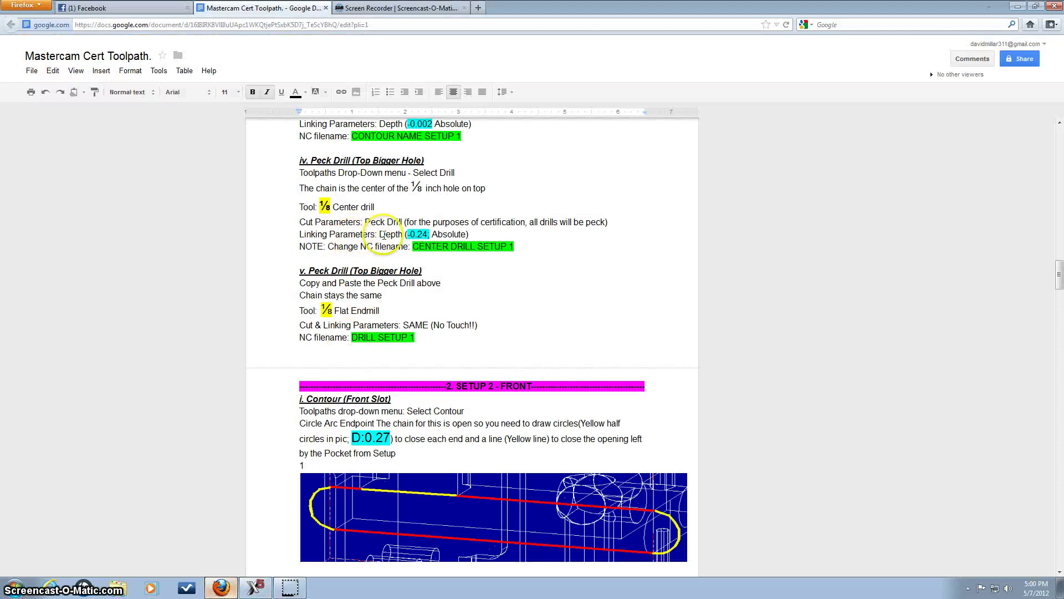
click(253, 586)
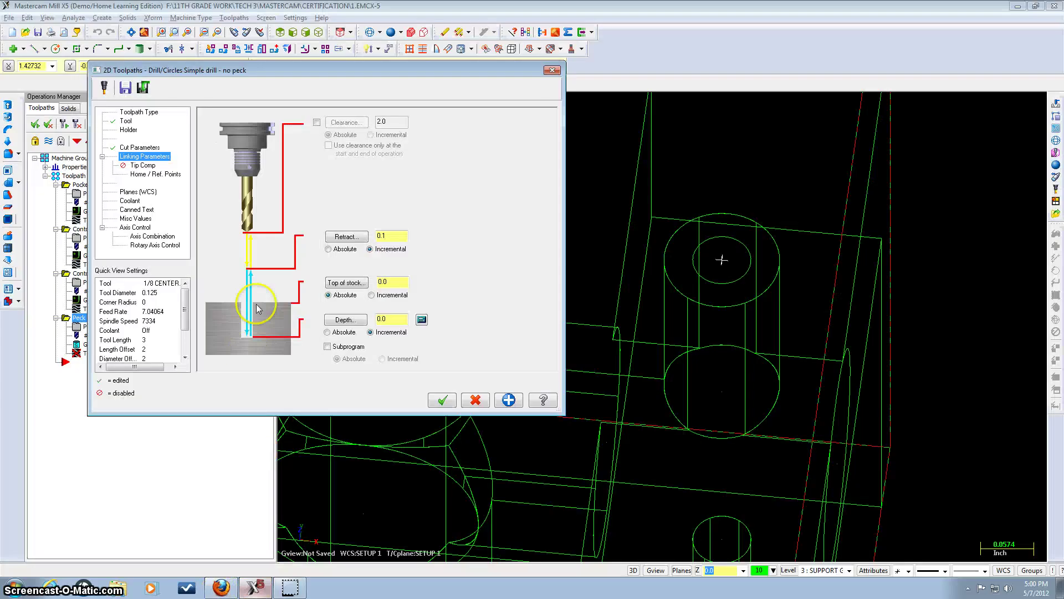
click(345, 320)
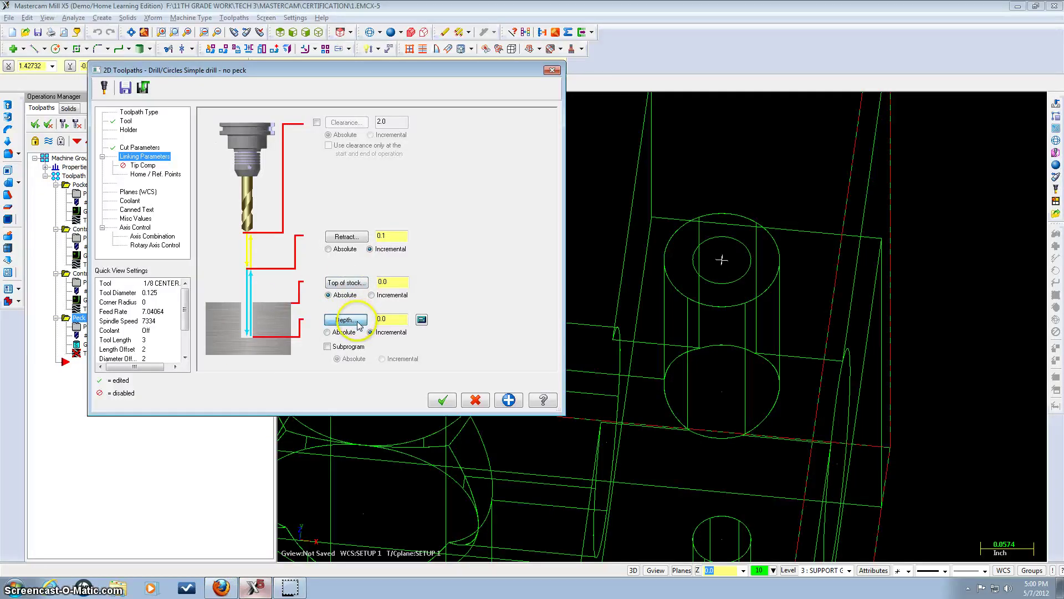
click(722, 391)
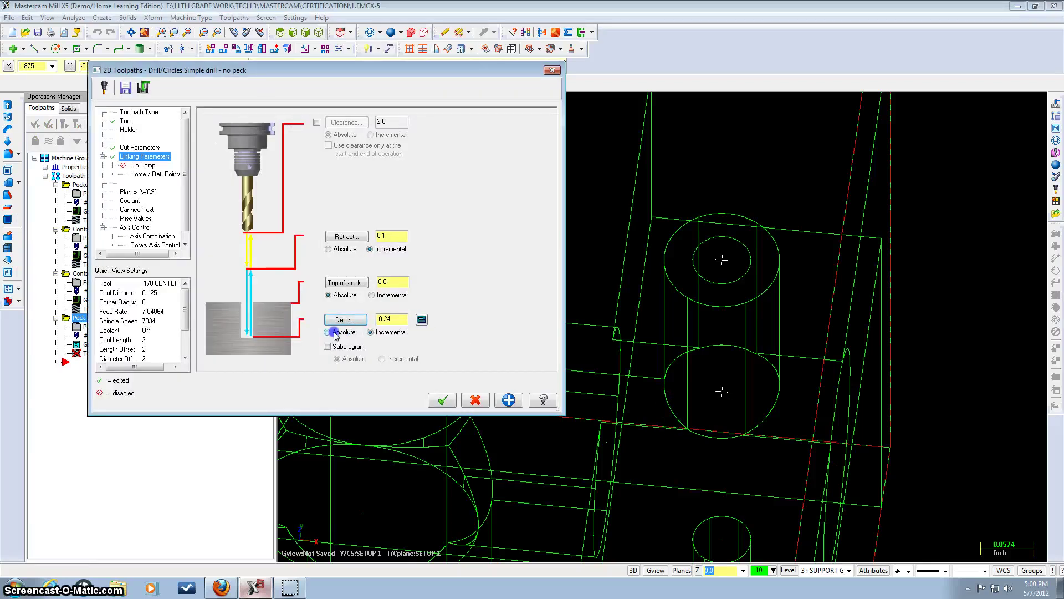
click(442, 400)
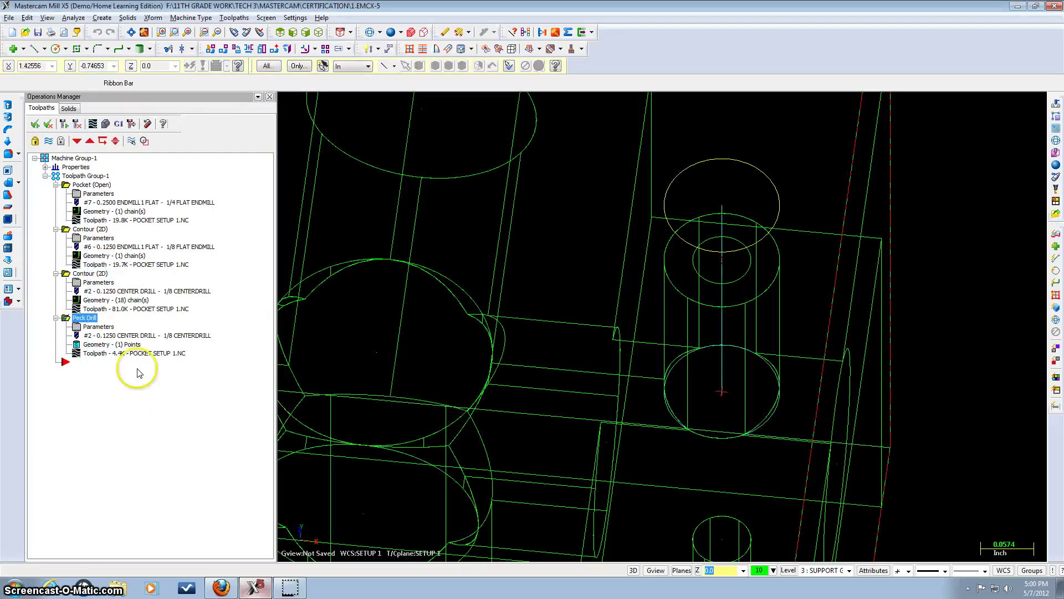
Step: Verify the 1/8 CENTERDRILL peck drill with a solid cutting simulation and close the verification
click(106, 124)
click(64, 119)
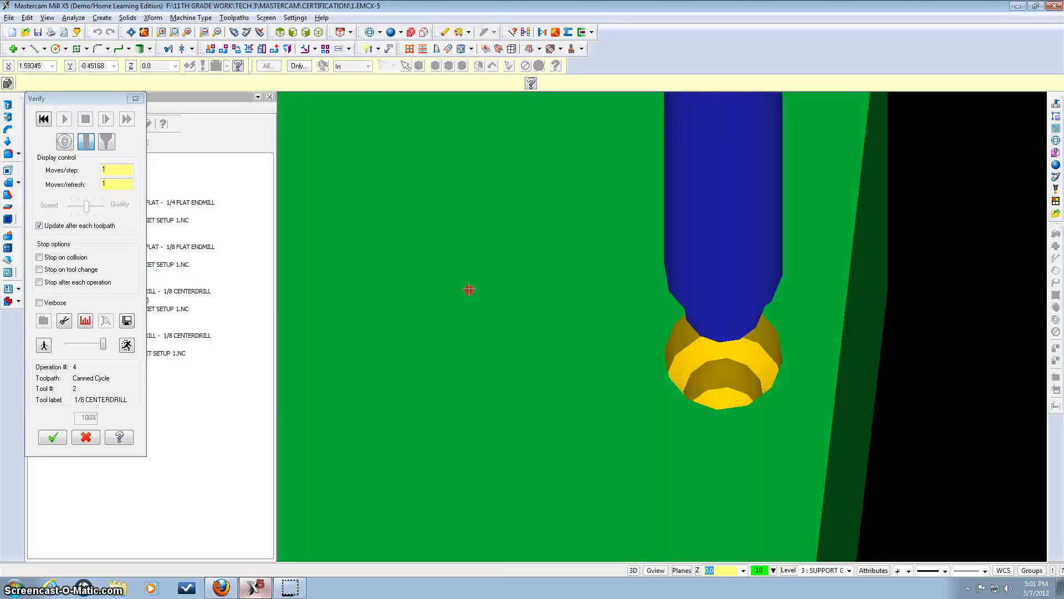
click(52, 437)
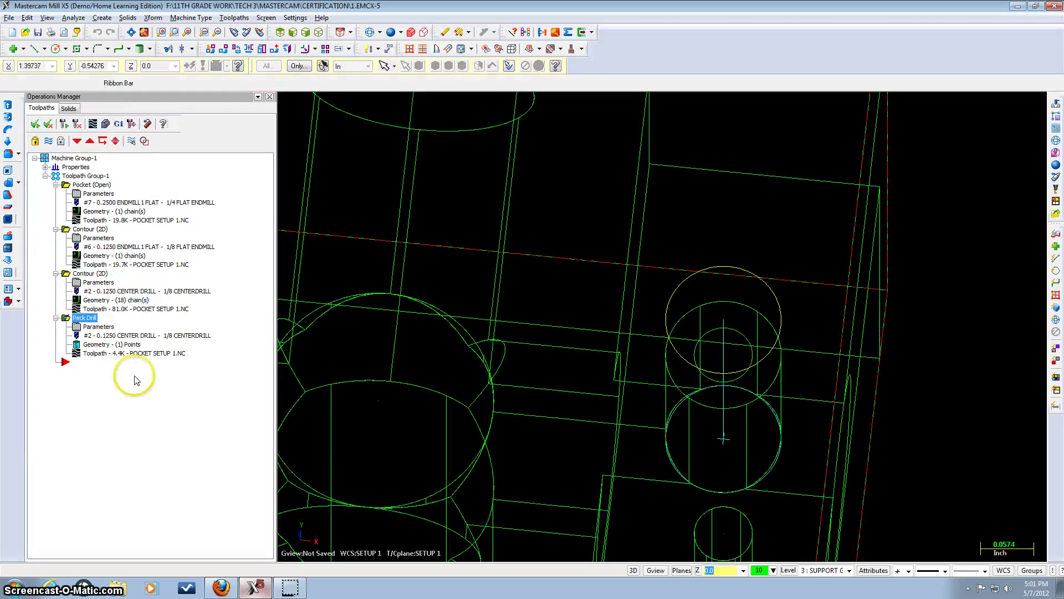
Step: Copy the Peck Drill operation and paste the duplicate at the end of the toolpath group
right_click(89, 318)
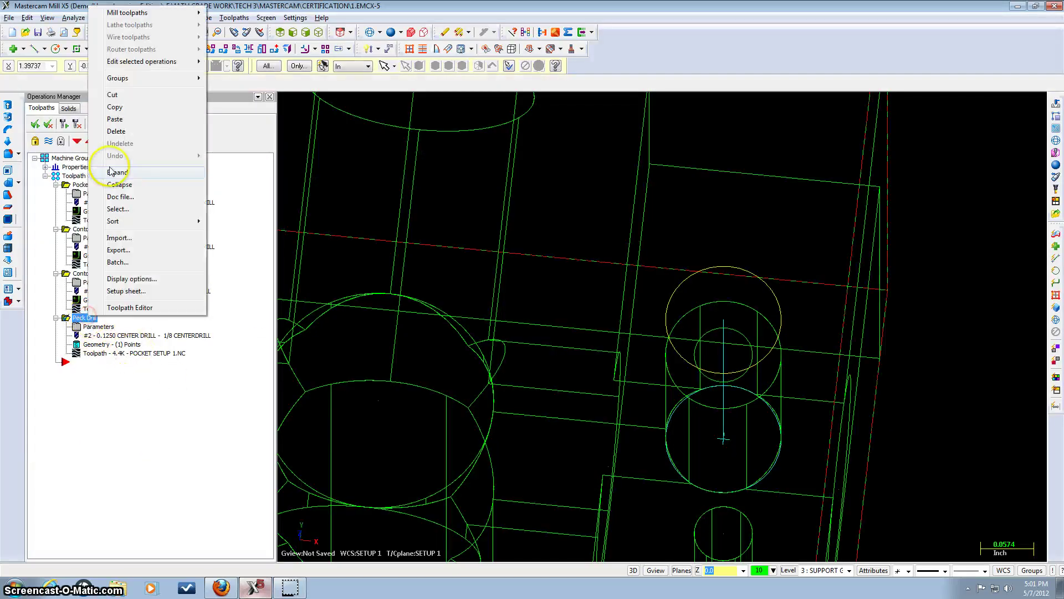
click(118, 106)
right_click(86, 370)
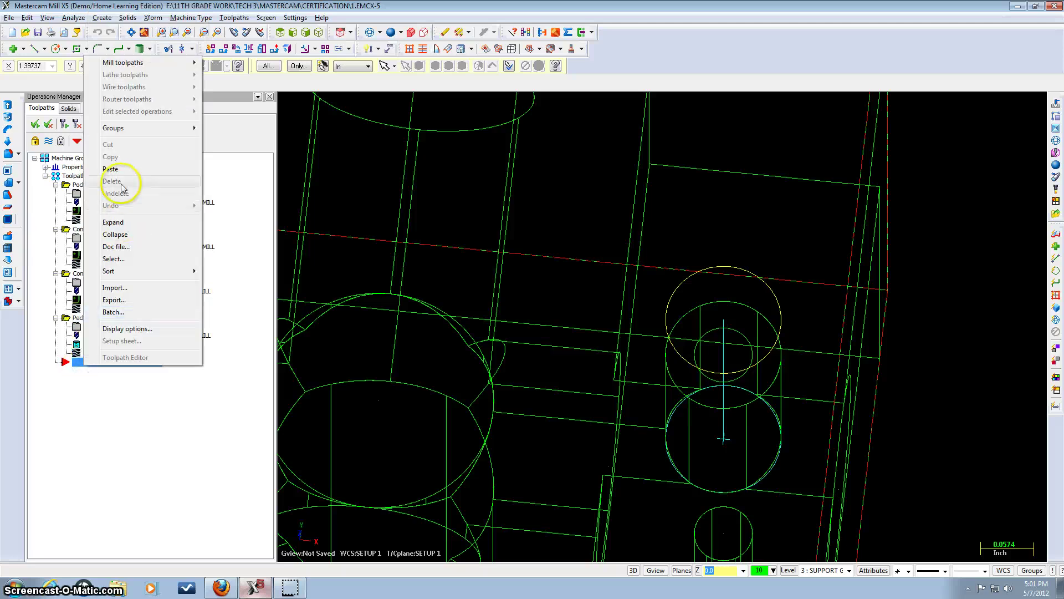
click(128, 171)
Step: Look up the second peck drill's tool in the Firefox document and assign the 1/8 FLAT ENDMILL to the pasted operation in Mastercam
click(93, 369)
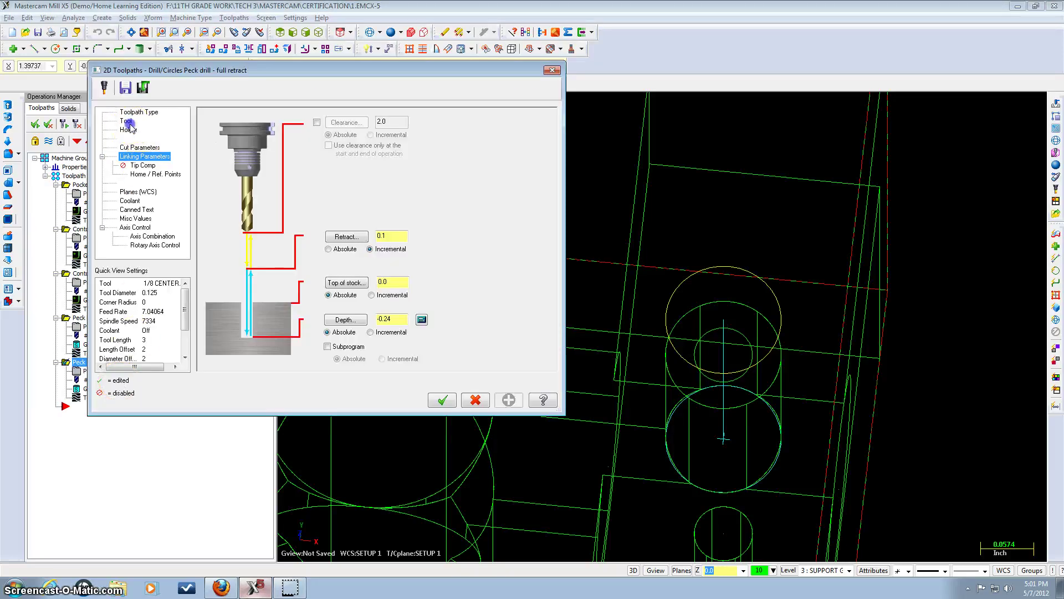
click(128, 122)
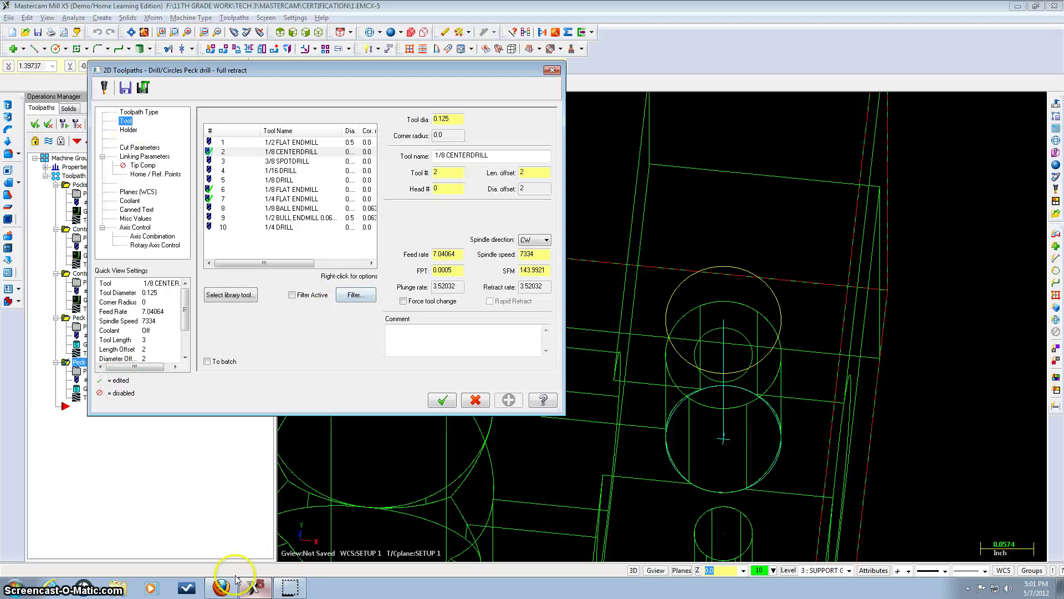
click(221, 587)
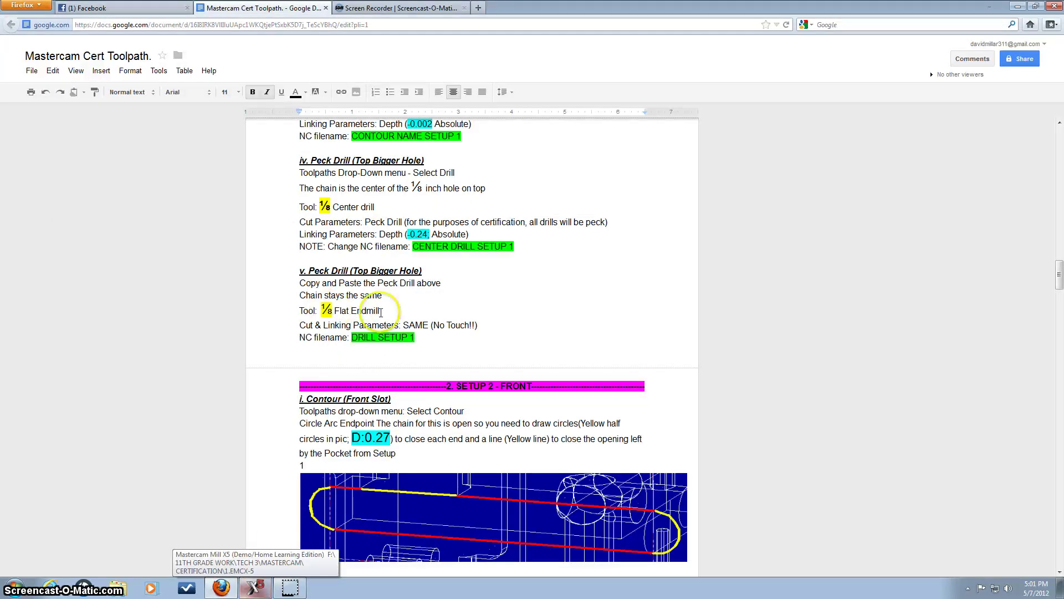
click(252, 588)
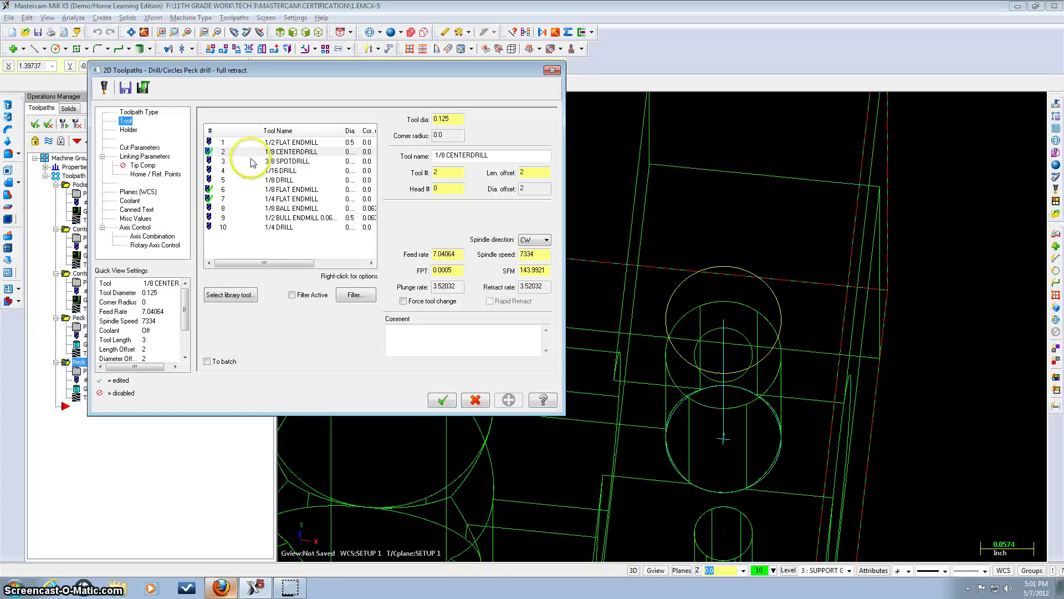
click(245, 190)
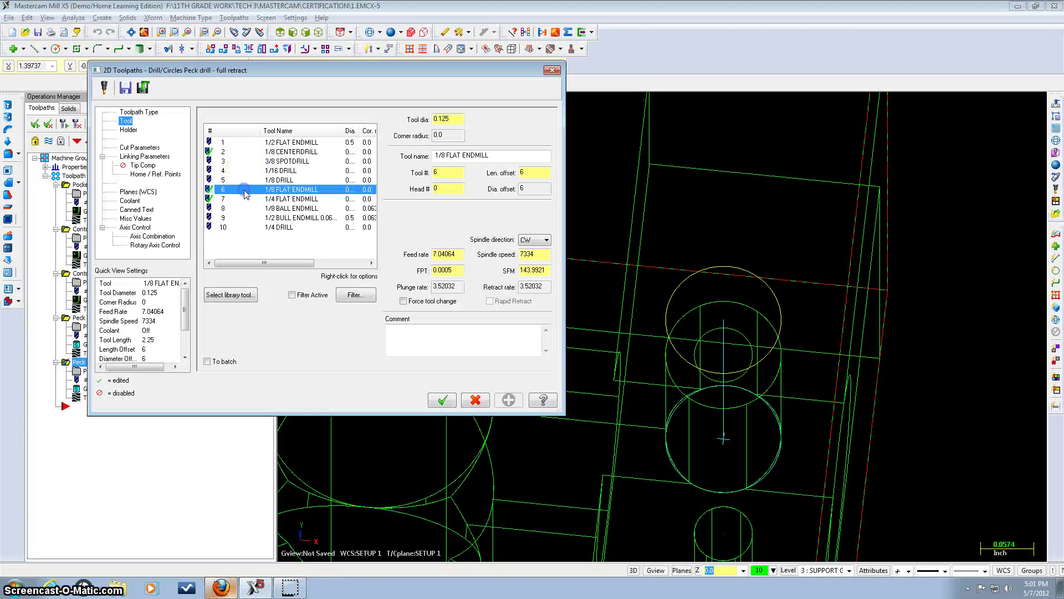
click(440, 400)
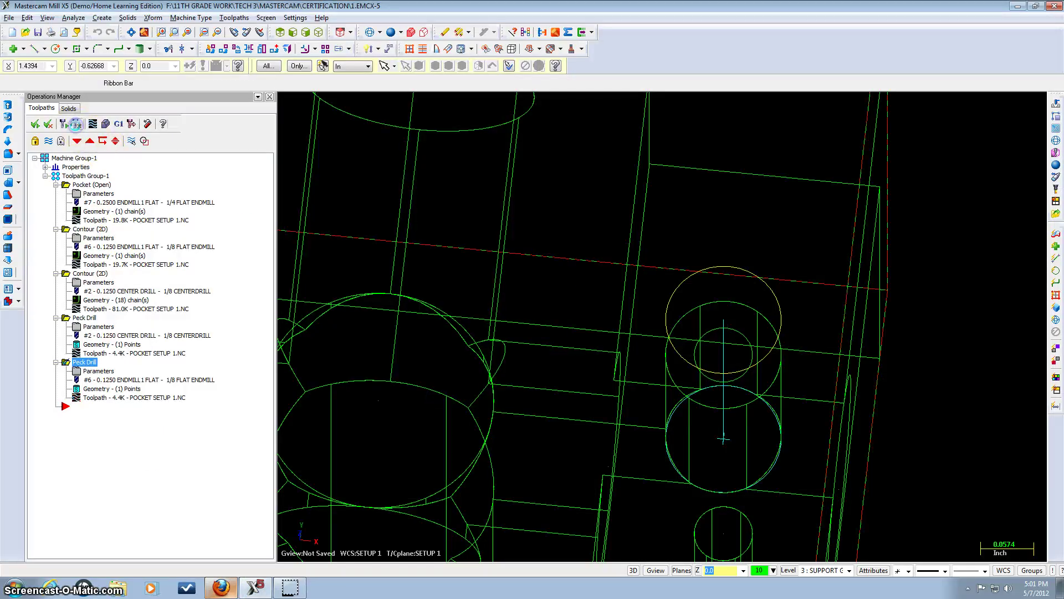
Step: Verify the peck drilling of the larger top hole, including the 1/8 FLAT ENDMILL pass, and close the simulation
click(84, 318)
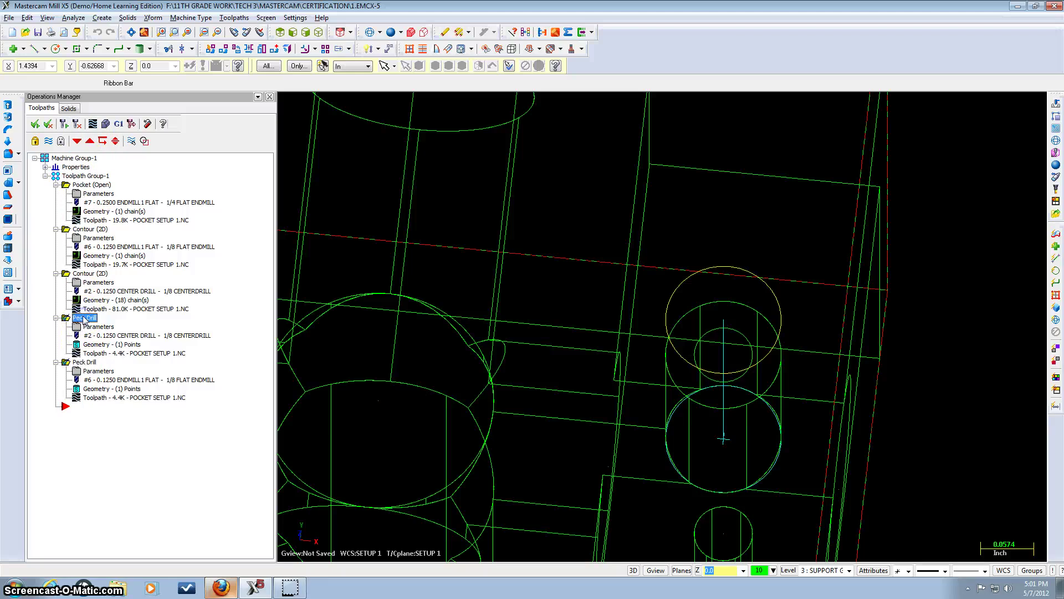
click(106, 123)
click(64, 120)
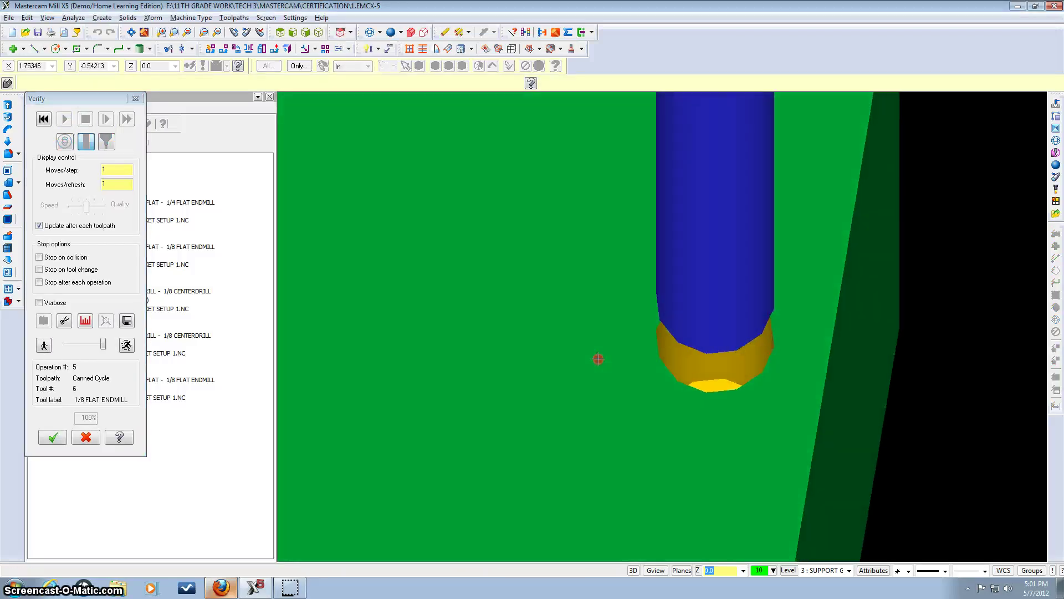
click(52, 437)
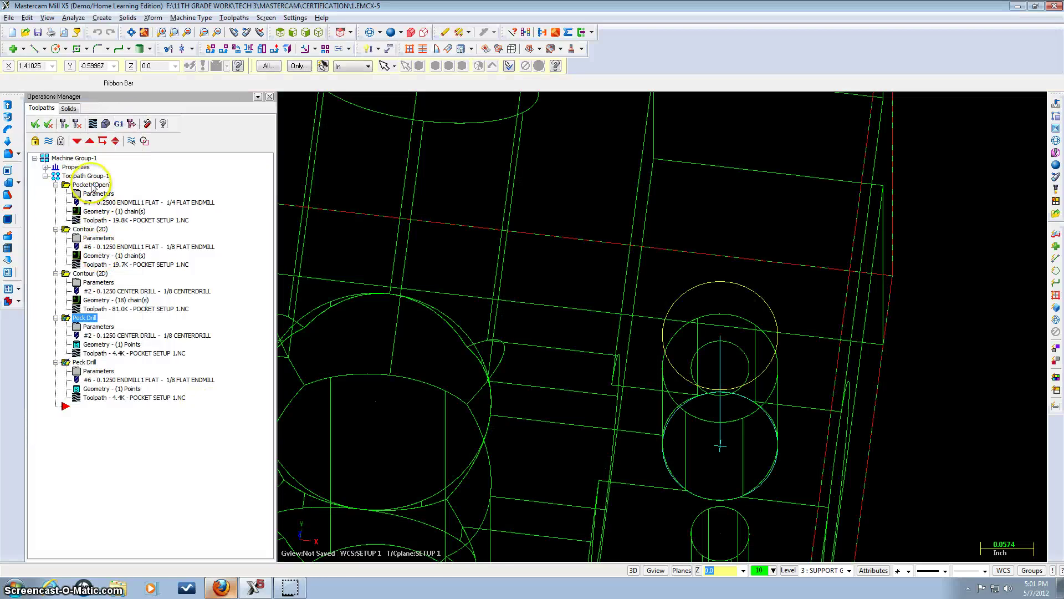
Step: Open solid verification for all of Toolpath Group-1, shift the simulation setting toward Quality, and accept the verify options
click(86, 175)
click(106, 125)
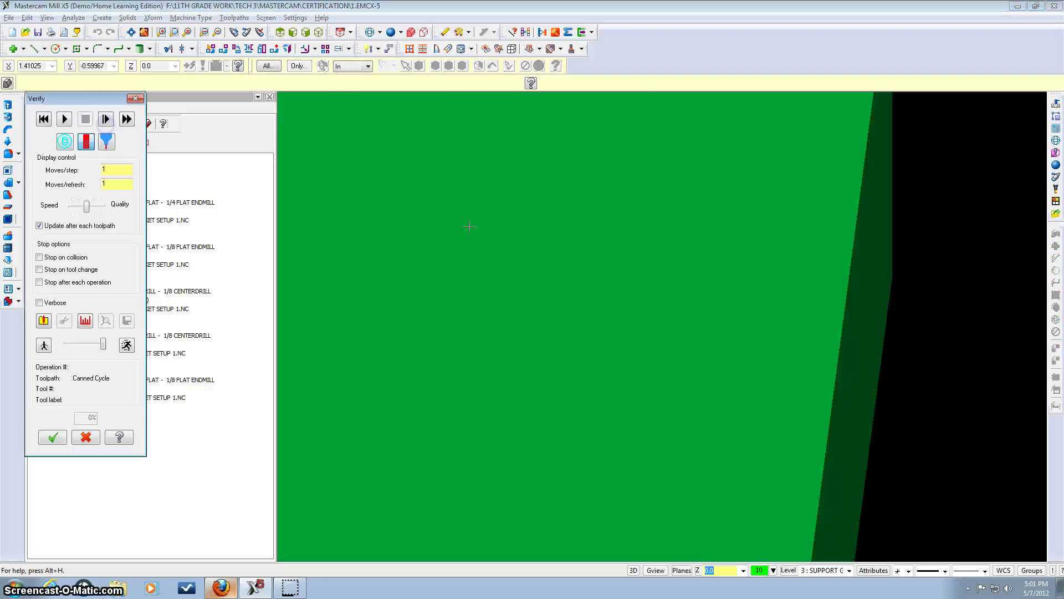
right_click(467, 238)
click(489, 294)
middle_drag(485, 317, 488, 287)
drag(87, 206, 107, 207)
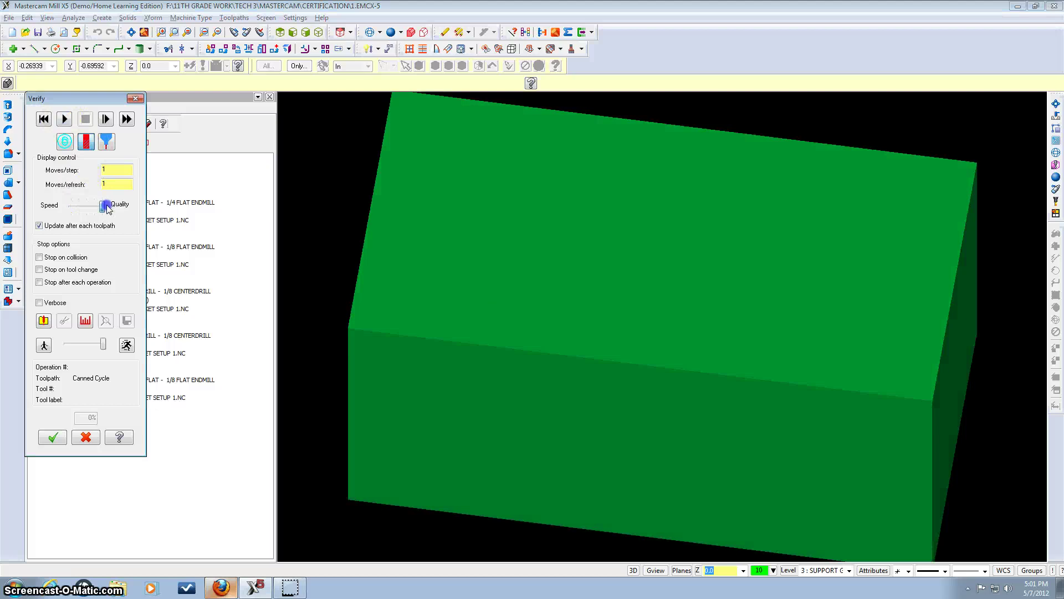
click(44, 321)
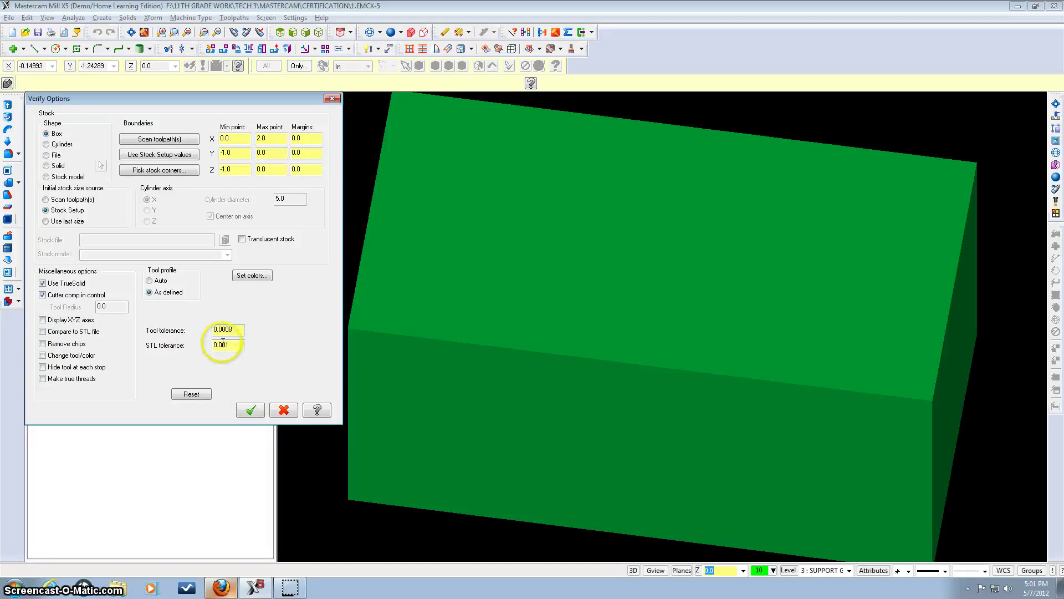
click(251, 410)
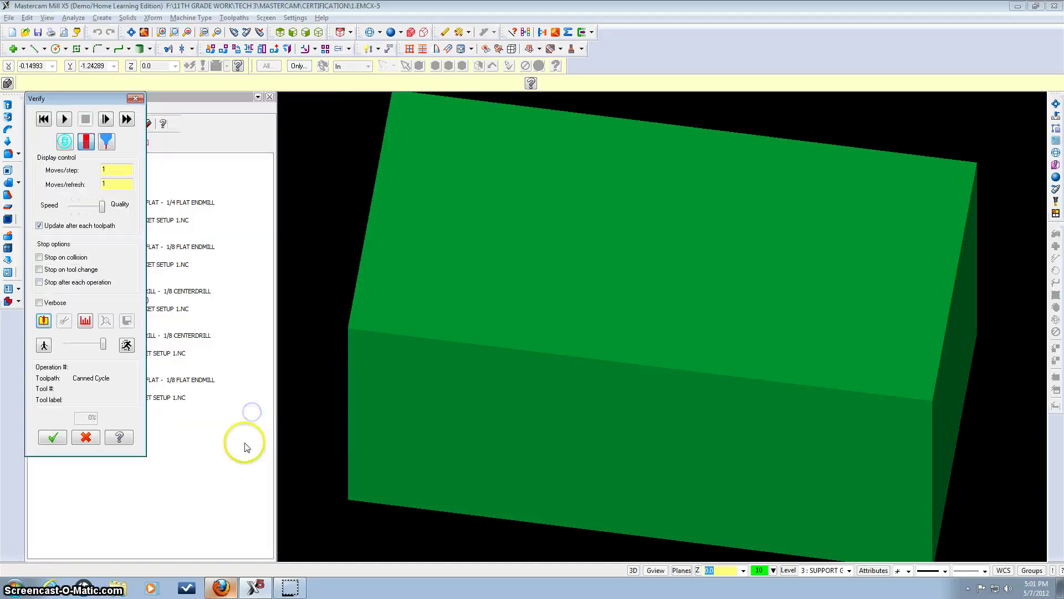
Step: Run the cutting simulation of the complete toolpath group, inspect the machined block, and close the verification
click(65, 119)
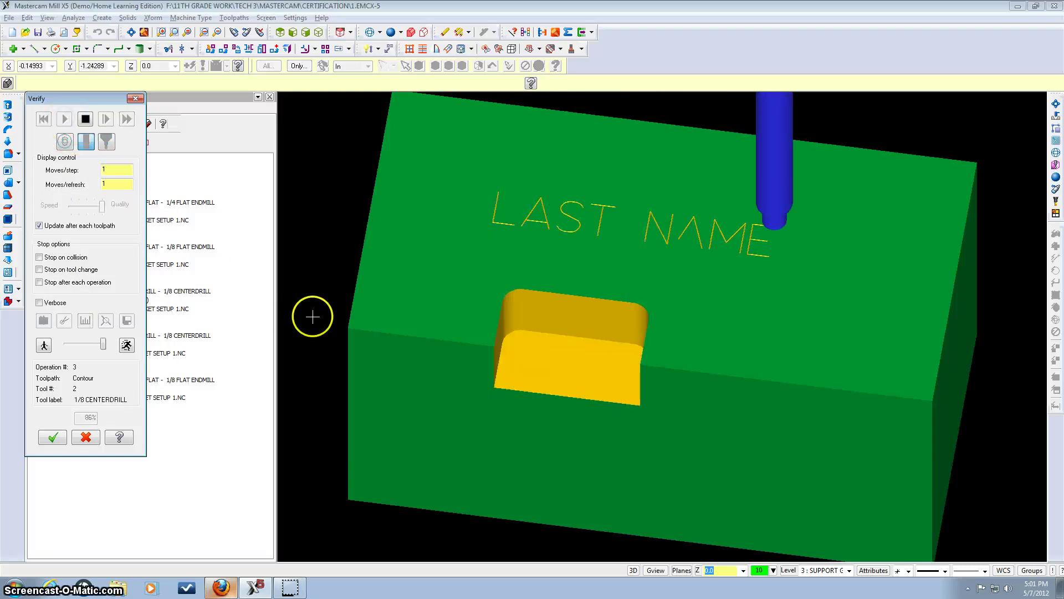
middle_drag(679, 360, 721, 363)
click(53, 437)
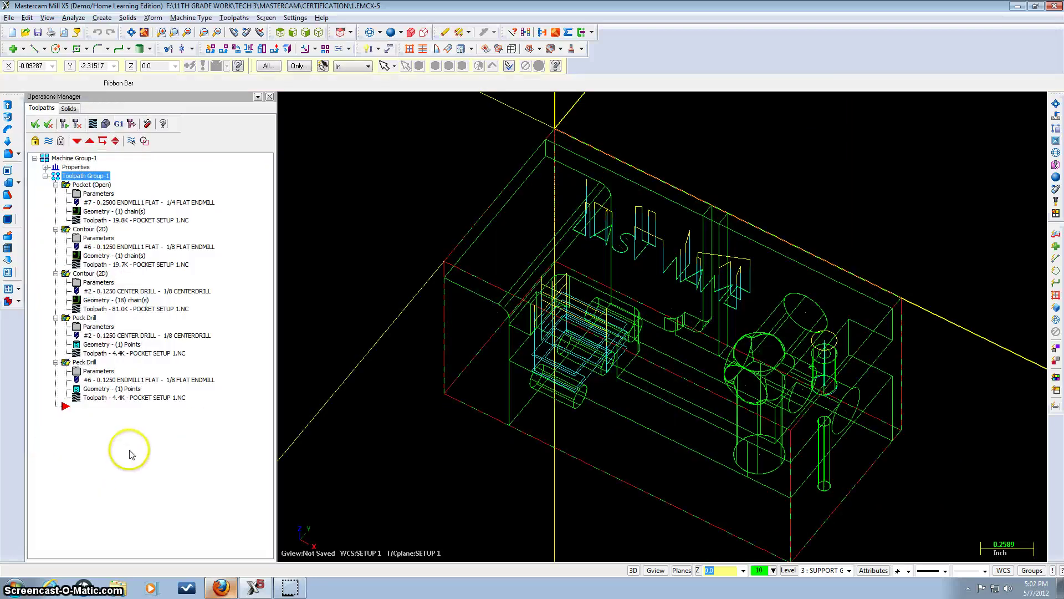